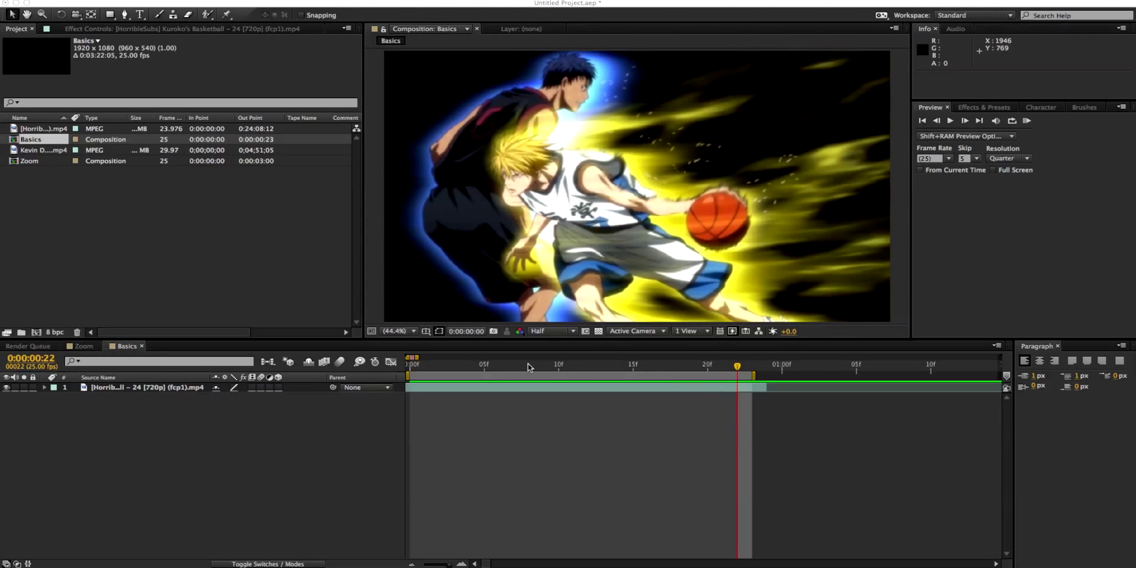
Play the Basics composition from near its start, stop it, and return to the first frame
{"action": "mouse_move", "coordinate": [431, 369]}
{"action": "left_mouse_down"}
{"action": "mouse_move", "coordinate": [414, 372]}
{"action": "mouse_move", "coordinate": [437, 373]}
{"action": "mouse_move", "coordinate": [425, 374]}
{"action": "left_mouse_up"}
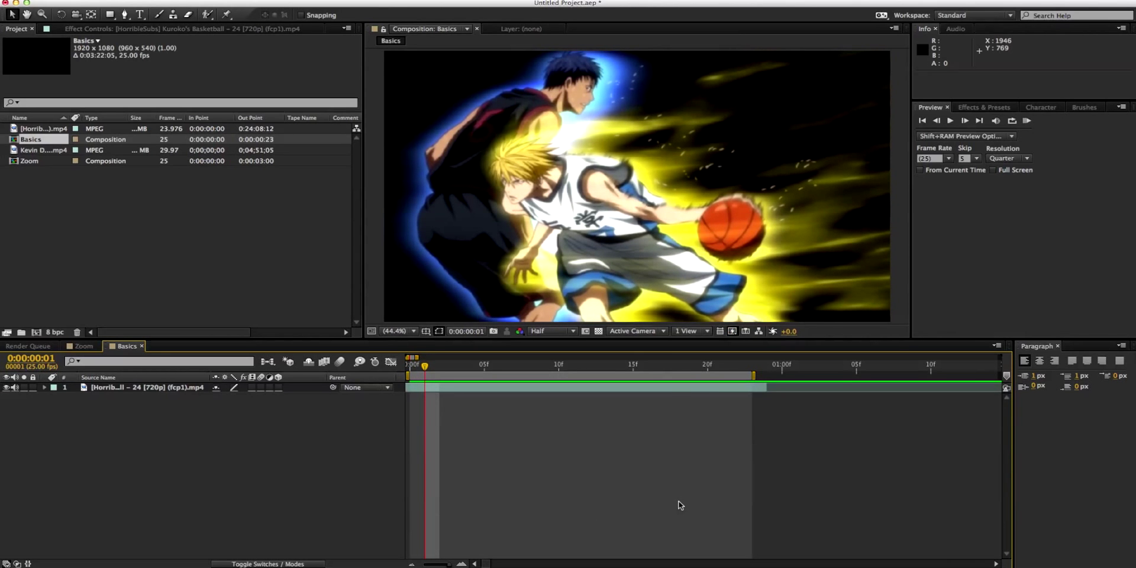
{"action": "key", "text": "space"}
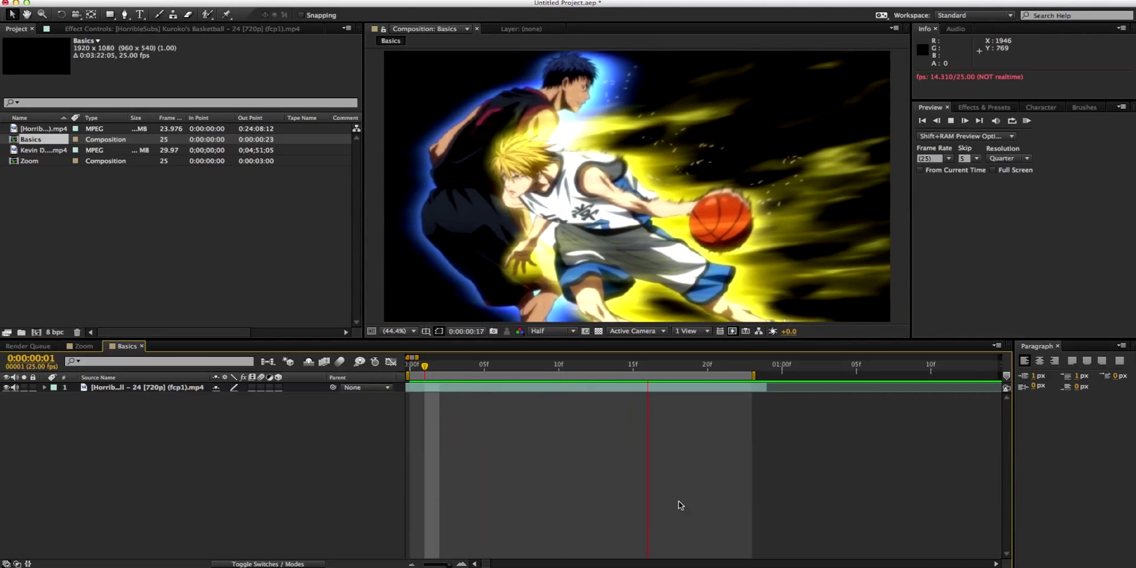
{"action": "key", "text": "space"}
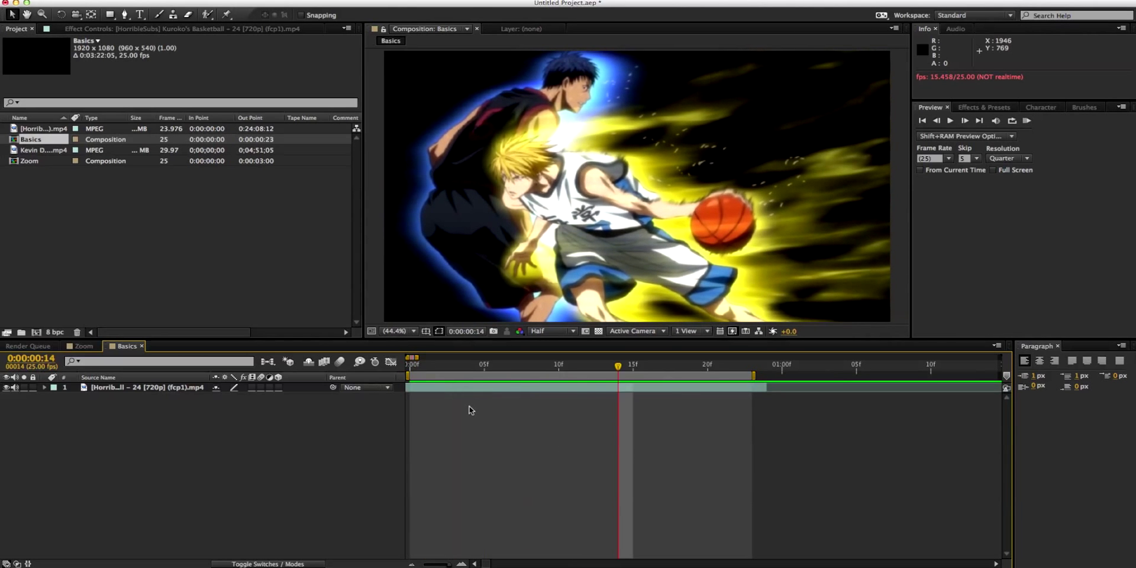
{"action": "left_click_drag", "start_coordinate": [443, 365], "coordinate": [409, 371]}
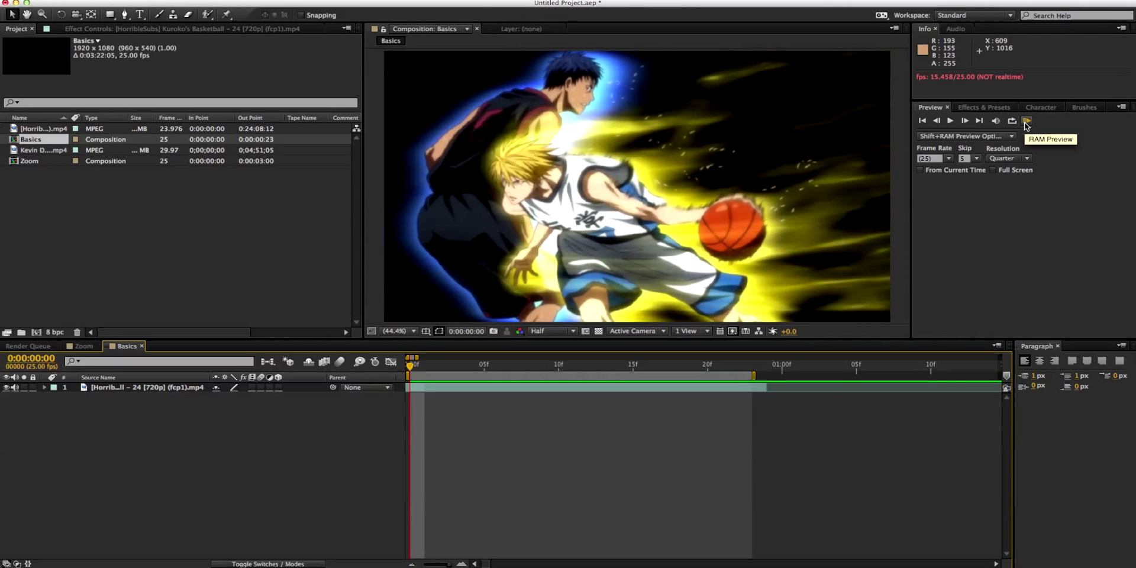
Play the Basics composition twice with RAM Preview, stopping playback each time
{"action": "left_click", "coordinate": [1026, 122]}
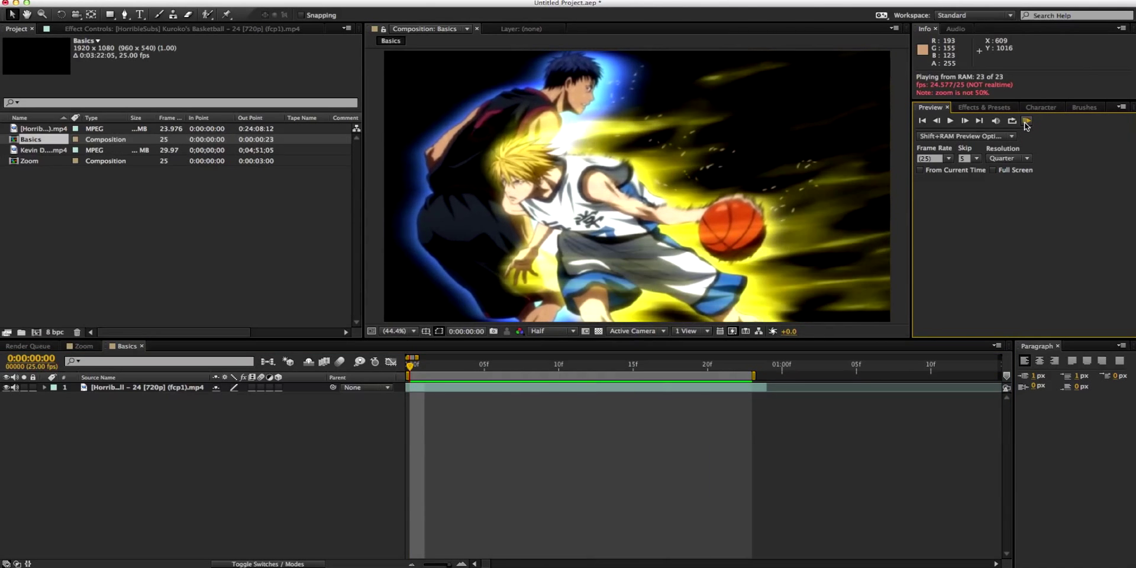
{"action": "left_click", "coordinate": [1027, 123]}
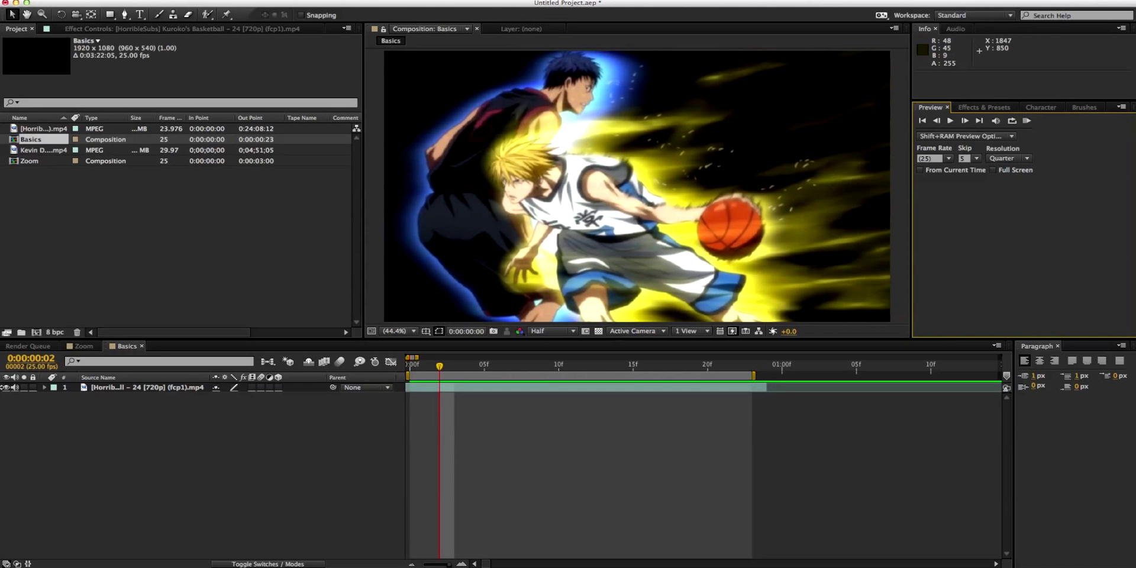
{"action": "left_click", "coordinate": [1026, 122]}
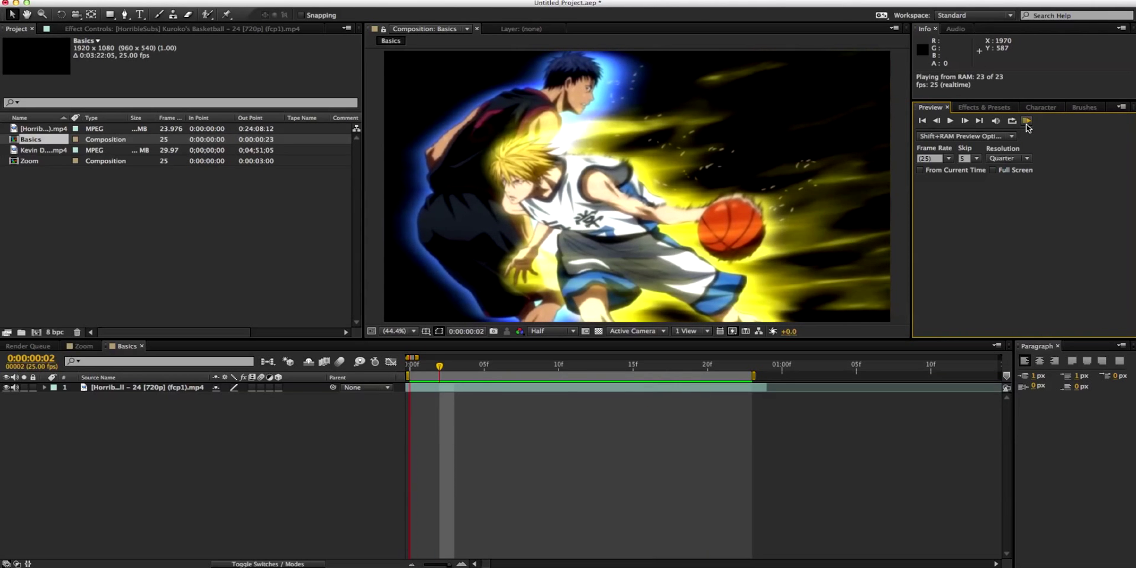
{"action": "left_click", "coordinate": [1026, 124]}
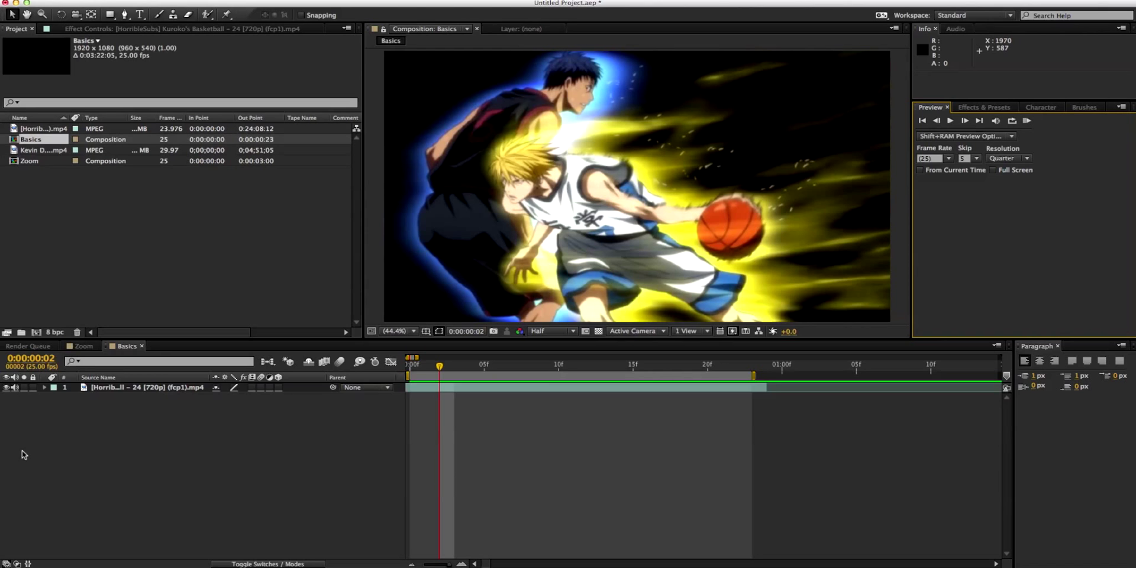
Toggle the video layer's visibility off, run a RAM Preview, and make the layer visible again
{"action": "left_click", "coordinate": [15, 390]}
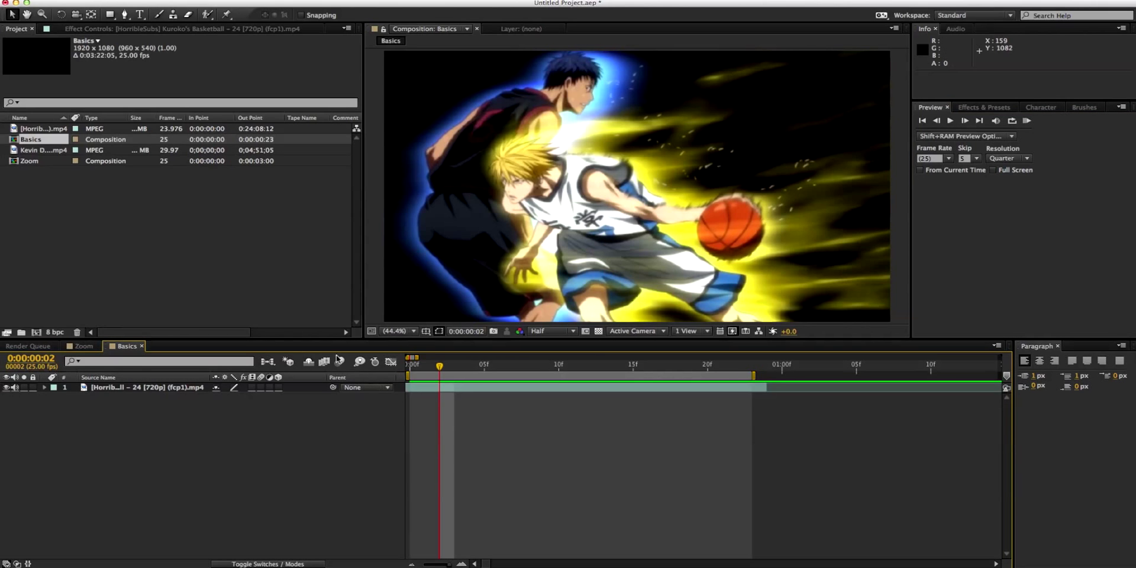
{"action": "left_click", "coordinate": [6, 388]}
{"action": "left_click", "coordinate": [6, 388]}
{"action": "left_click", "coordinate": [6, 388]}
{"action": "left_click", "coordinate": [6, 388]}
{"action": "left_click", "coordinate": [6, 388]}
{"action": "left_click", "coordinate": [1026, 122]}
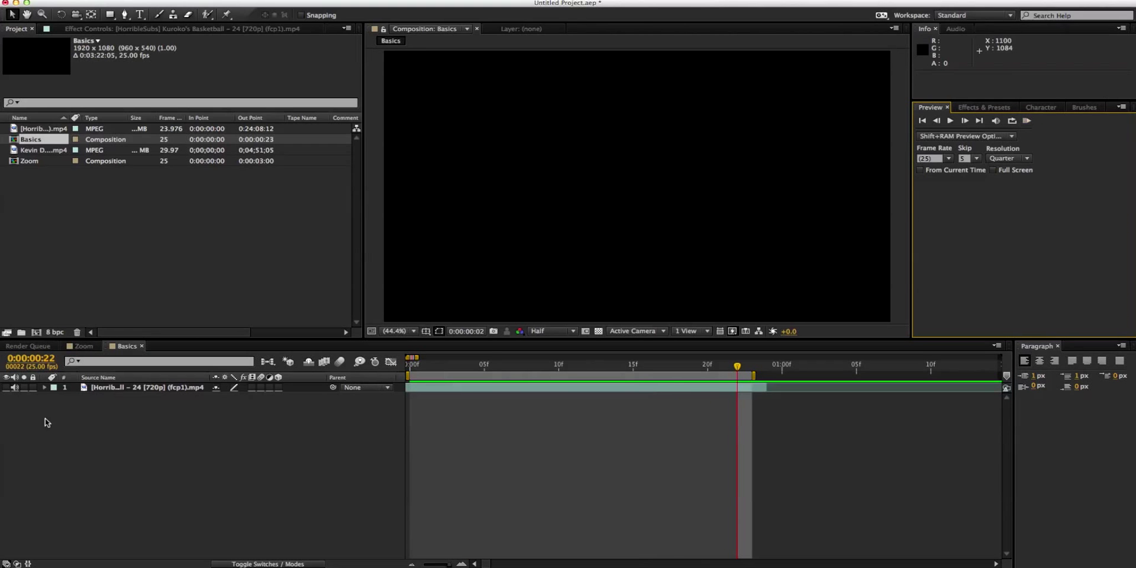
{"action": "left_click", "coordinate": [6, 388]}
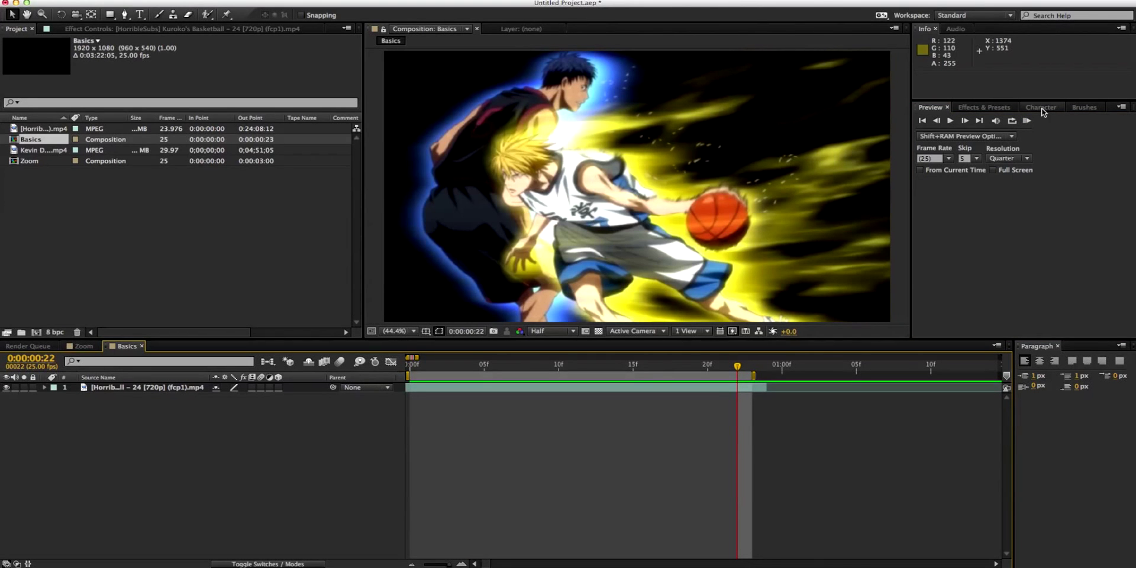
Run a RAM Preview with the layer's audio muted and unmute the layer
{"action": "left_click", "coordinate": [1026, 120]}
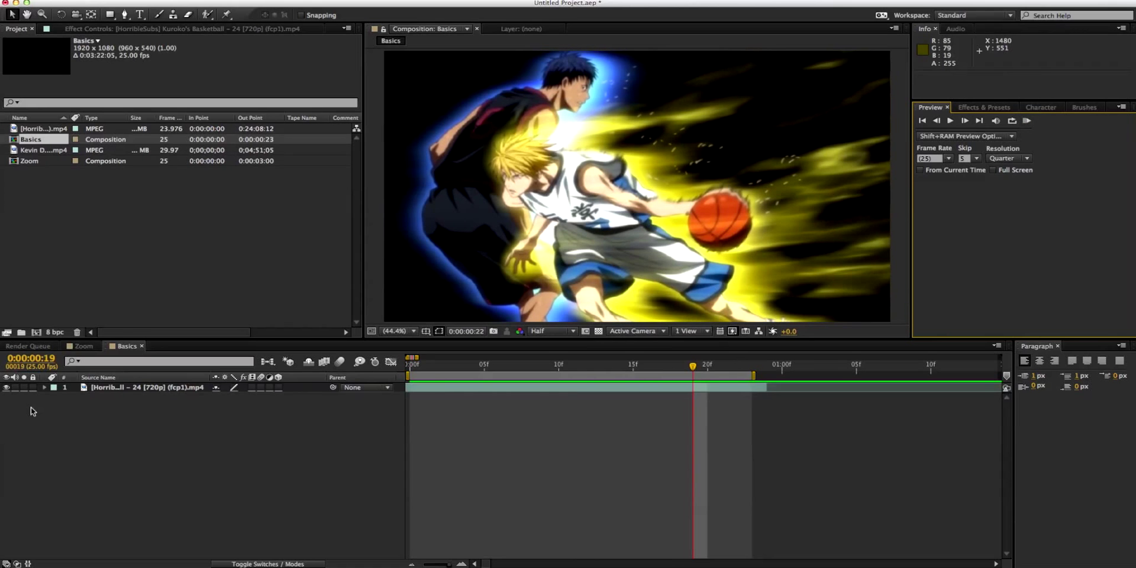
{"action": "left_click", "coordinate": [16, 388]}
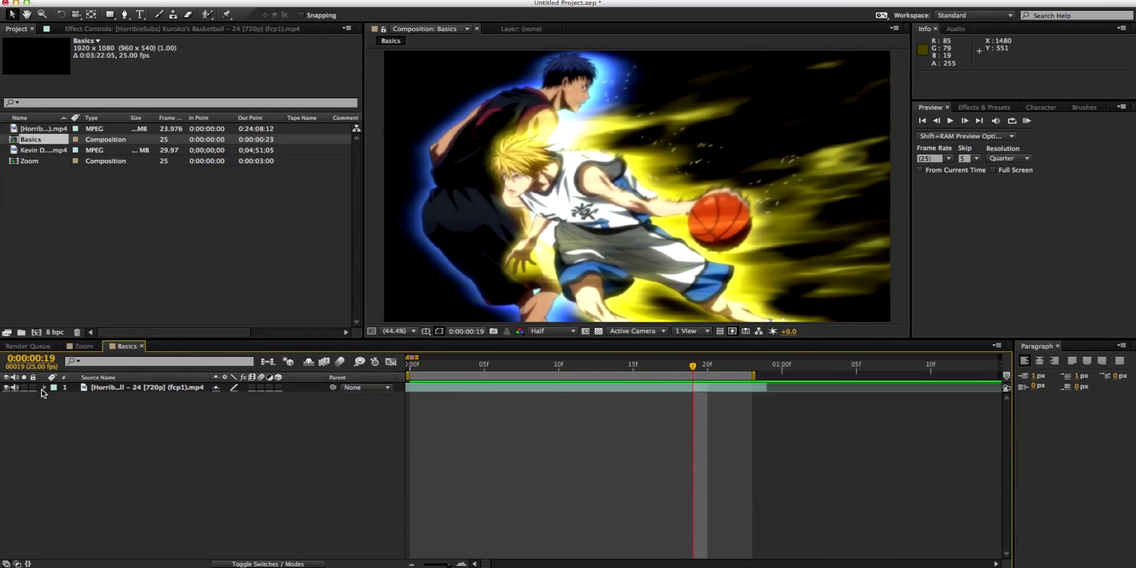
Expand the layer's Transform properties, set Position to 960, 589, and return to the first frame
{"action": "left_click", "coordinate": [45, 388]}
{"action": "left_click", "coordinate": [54, 397]}
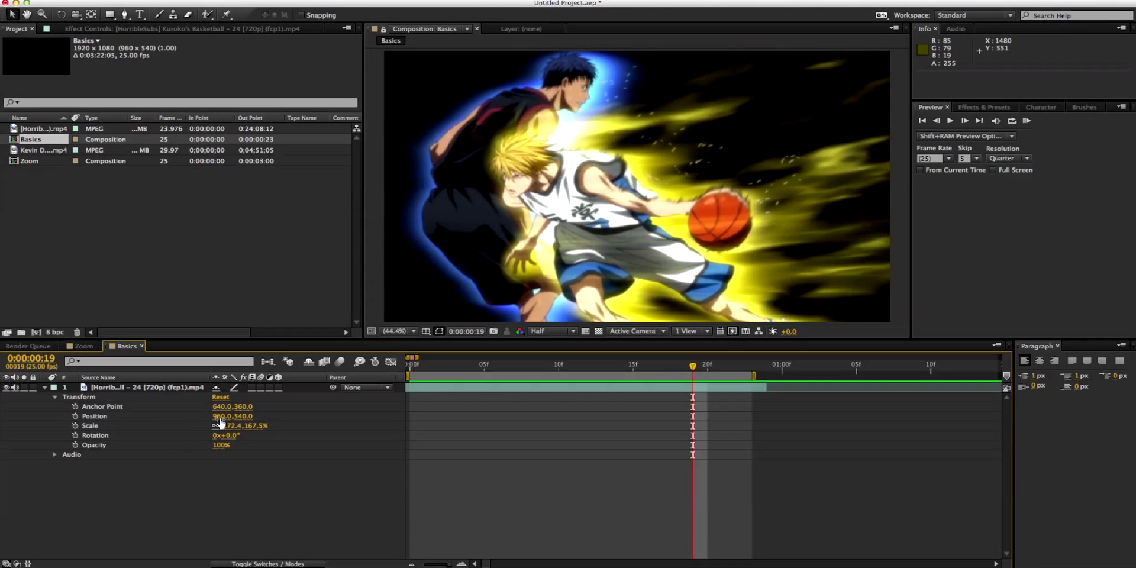
{"action": "left_click_drag", "start_coordinate": [240, 416], "coordinate": [257, 456]}
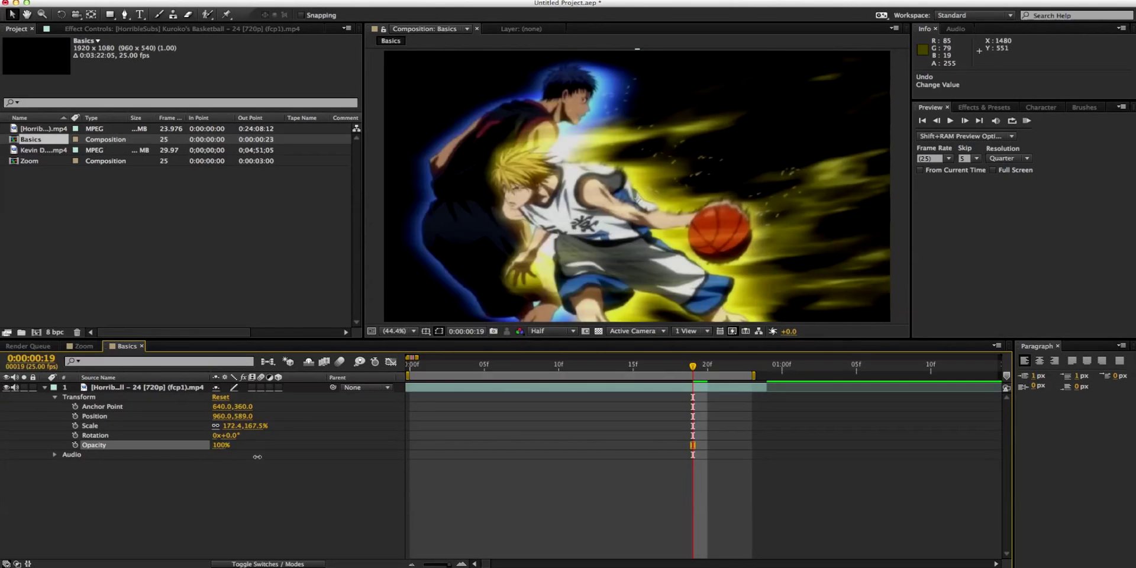
{"action": "left_click", "coordinate": [438, 389]}
{"action": "key", "text": "KP_0"}
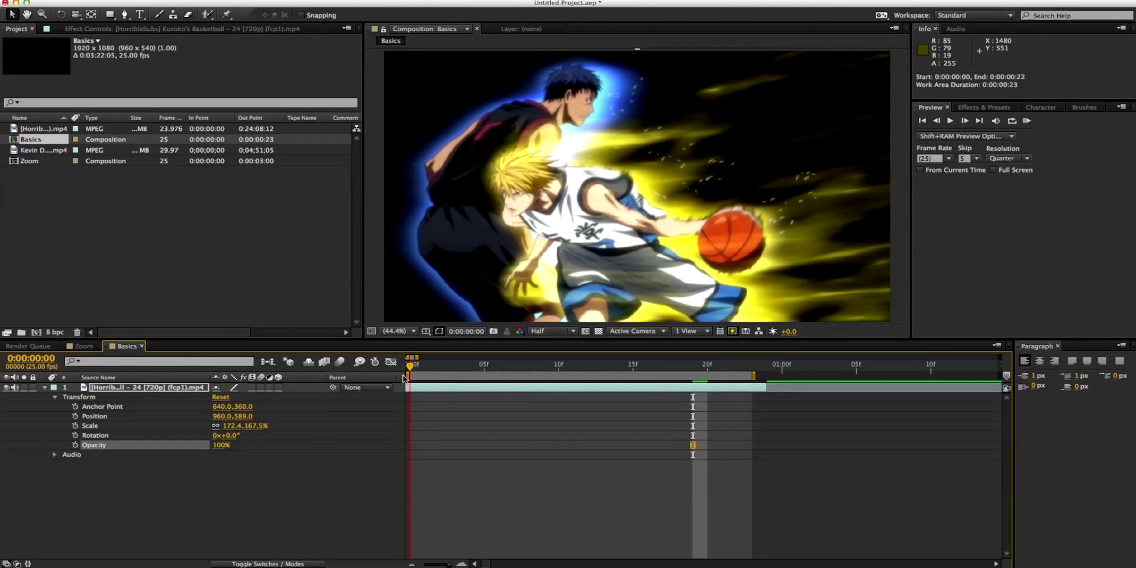
{"action": "left_click", "coordinate": [211, 511]}
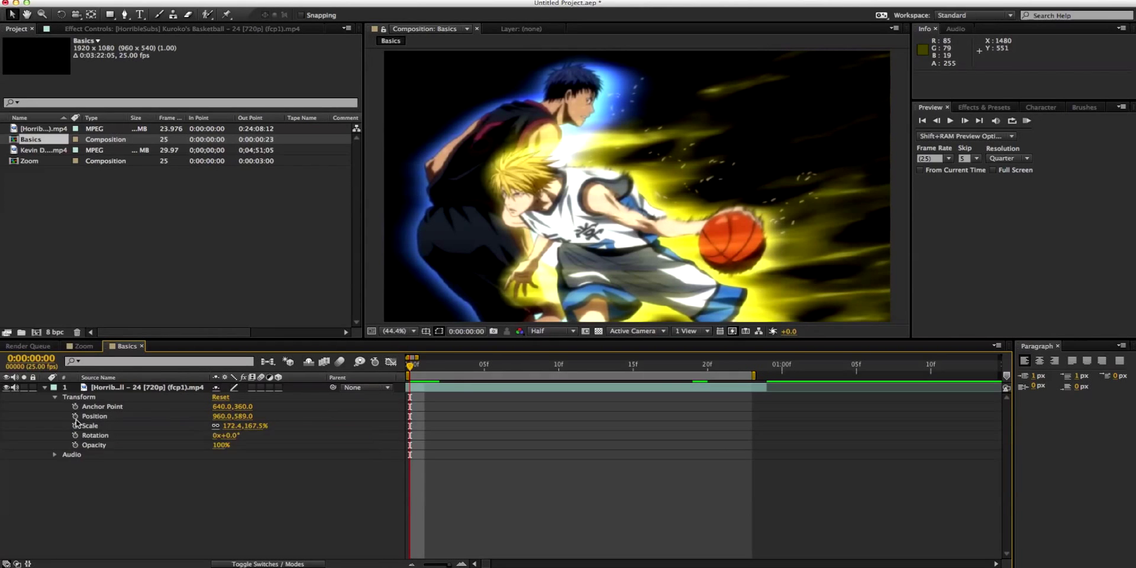
Try shifting the layer's Anchor Point to 640, 501 and undo the change
{"action": "left_click_drag", "start_coordinate": [242, 407], "coordinate": [290, 405]}
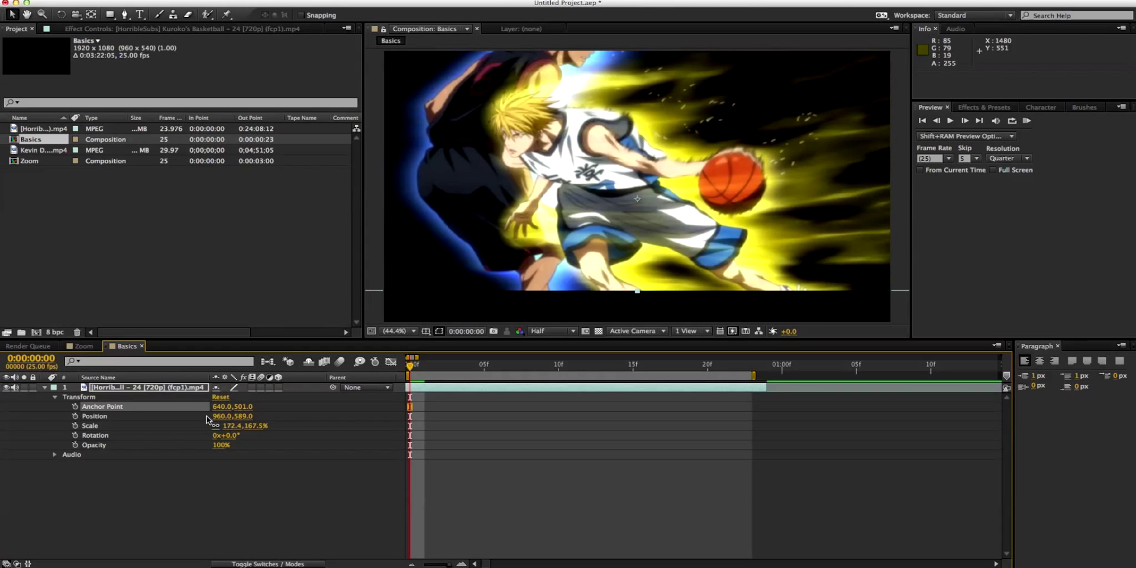
{"action": "key", "text": "super+z"}
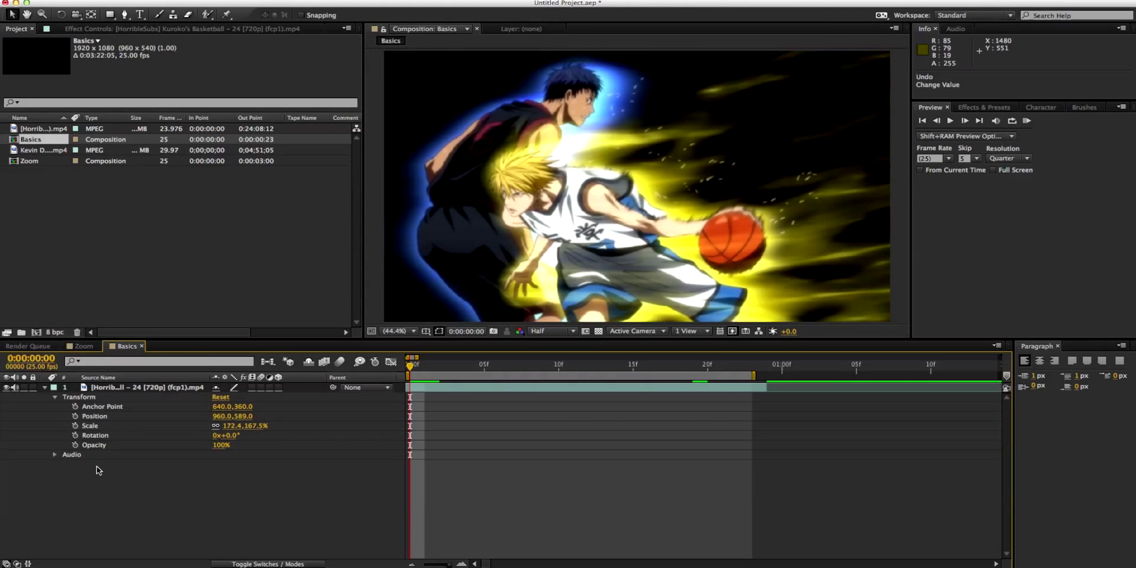
Try the layer's Audio Levels at +12 dB and at -36 dB, running a RAM Preview for each
{"action": "left_click", "coordinate": [54, 454]}
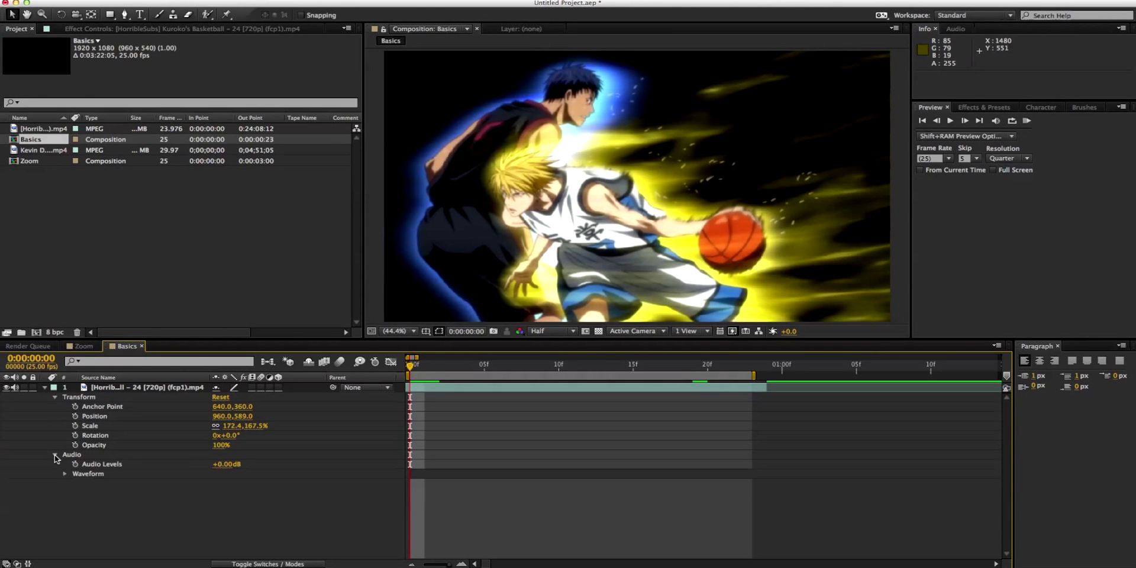
{"action": "mouse_move", "coordinate": [223, 468]}
{"action": "left_mouse_down"}
{"action": "mouse_move", "coordinate": [206, 471]}
{"action": "mouse_move", "coordinate": [228, 467]}
{"action": "left_mouse_up"}
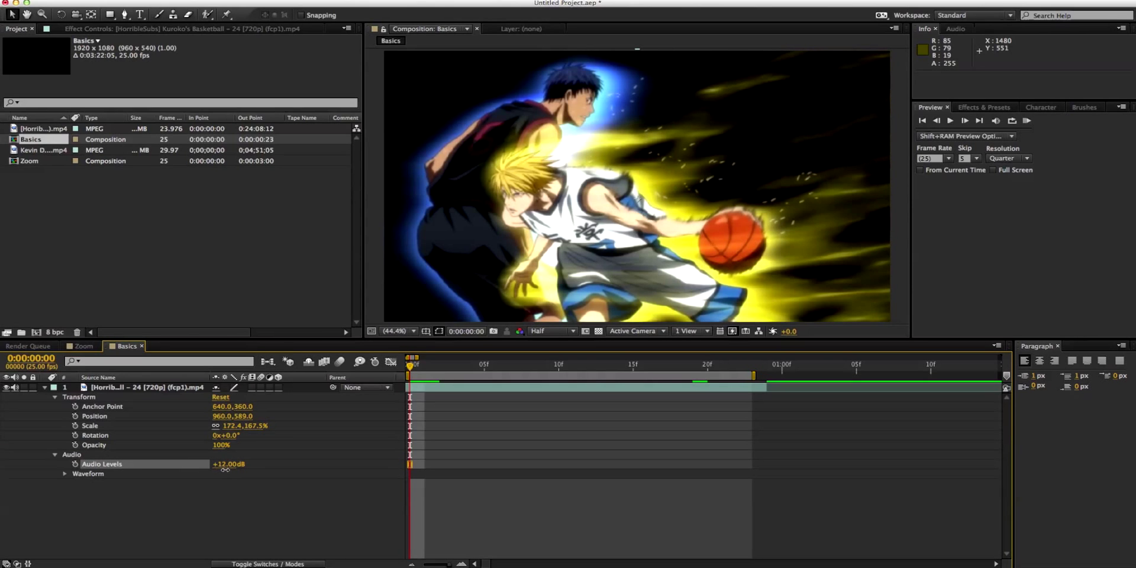
{"action": "left_click", "coordinate": [1027, 122]}
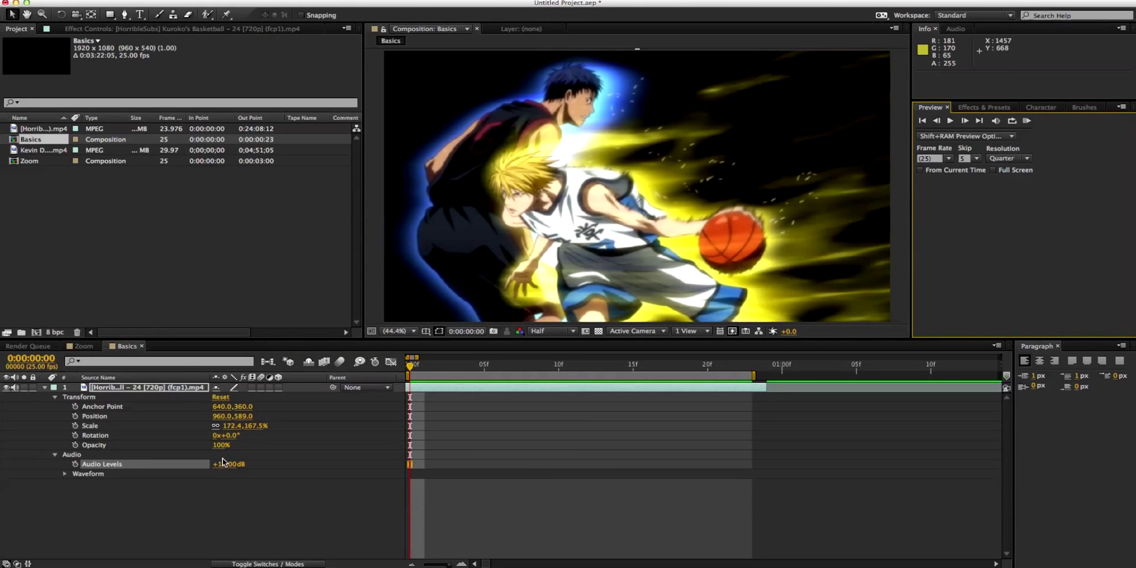
{"action": "left_click_drag", "start_coordinate": [228, 467], "coordinate": [206, 475]}
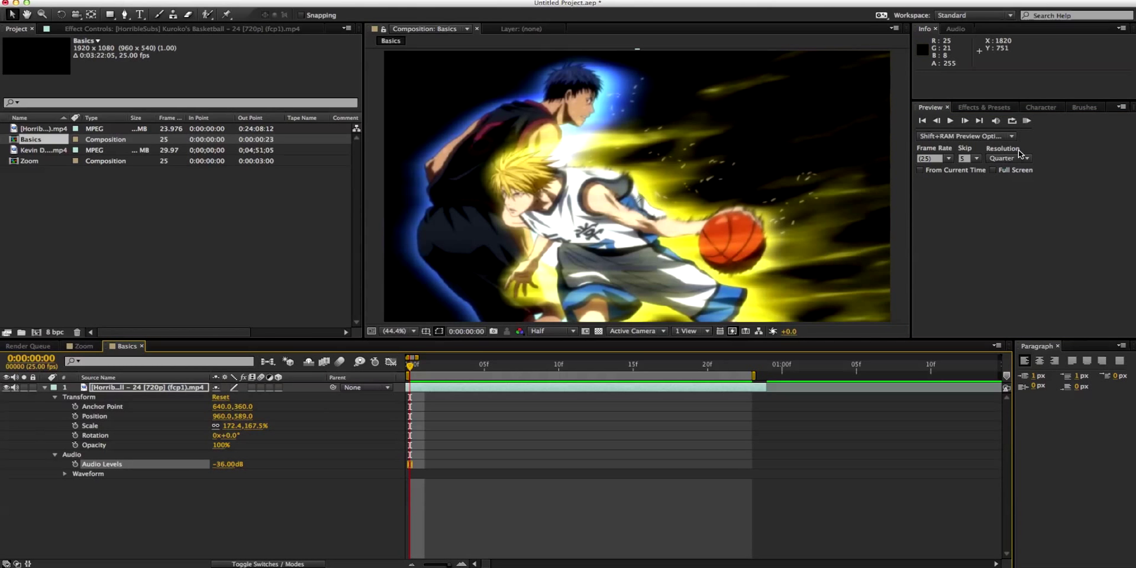
{"action": "left_click", "coordinate": [1030, 123]}
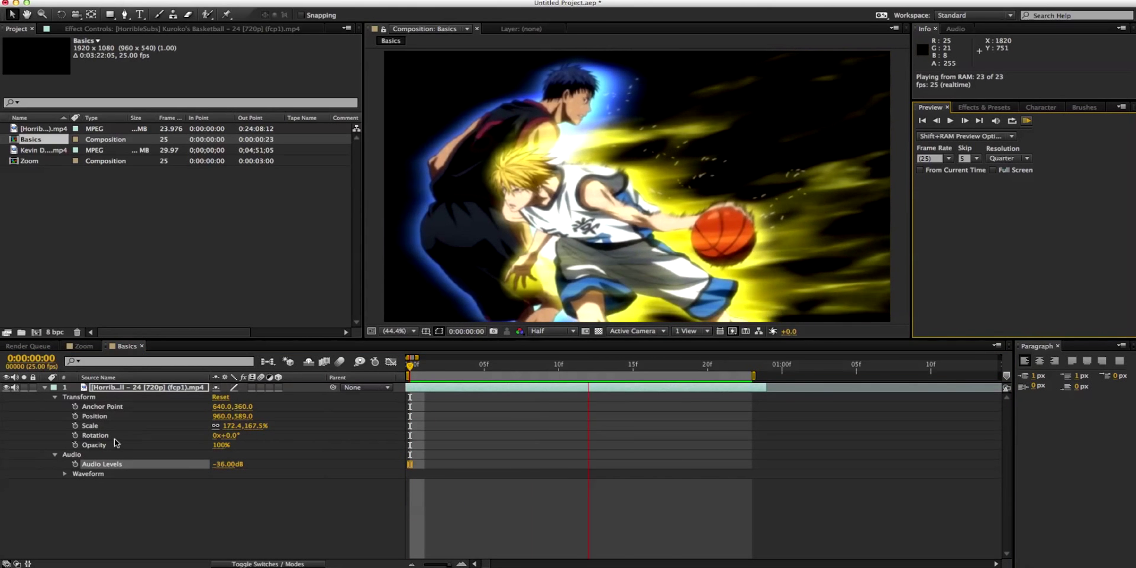
Set the layer's Audio Levels back to 0 dB and collapse its Audio properties
{"action": "left_click", "coordinate": [227, 465]}
{"action": "type", "text": "0"}
{"action": "key", "text": "Return"}
{"action": "left_click", "coordinate": [55, 456]}
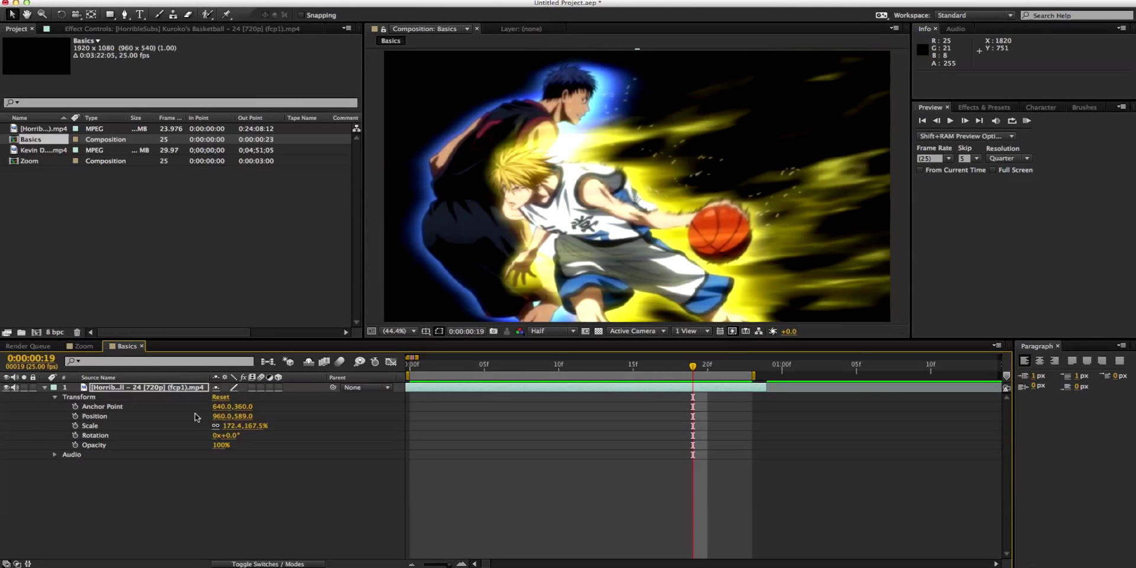
Enable Position keyframing on the first frame, and add and delete a second keyframe at frame 3
{"action": "left_click_drag", "start_coordinate": [438, 365], "coordinate": [274, 391]}
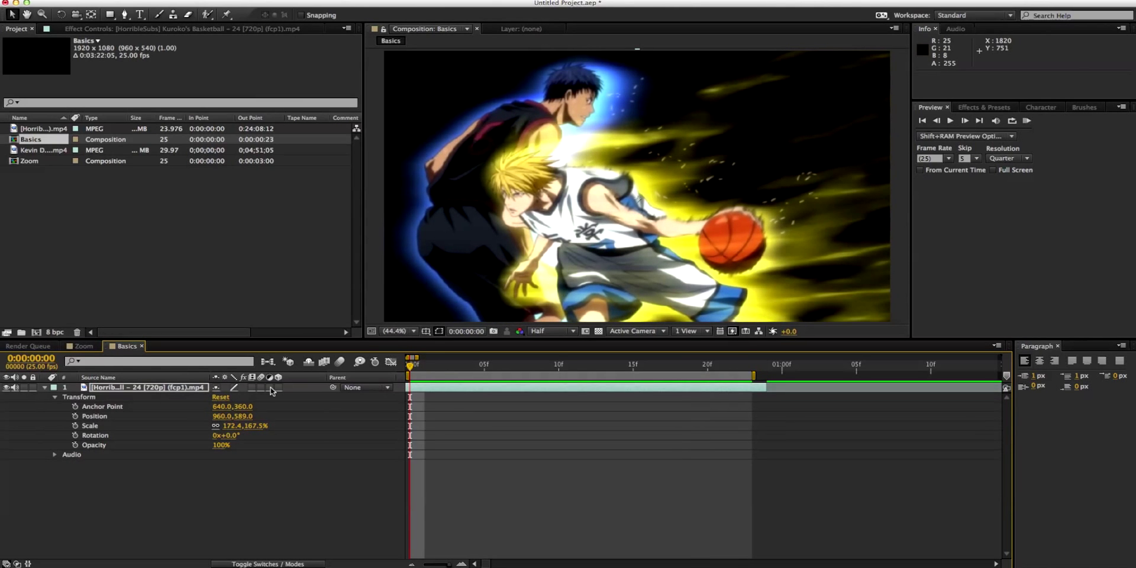
{"action": "left_click", "coordinate": [76, 417]}
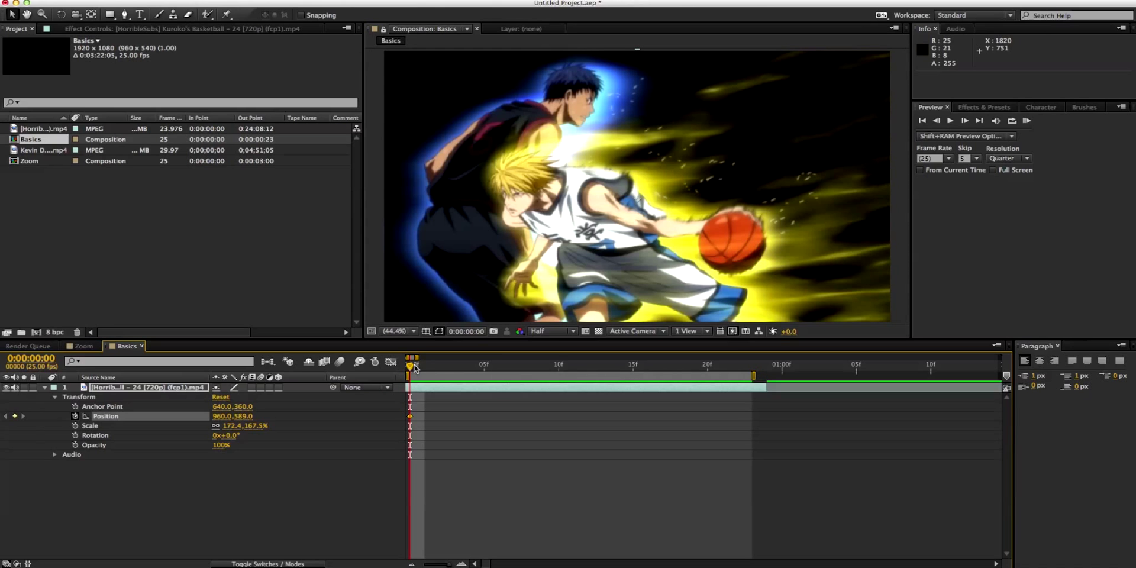
{"action": "left_click_drag", "start_coordinate": [409, 368], "coordinate": [454, 367]}
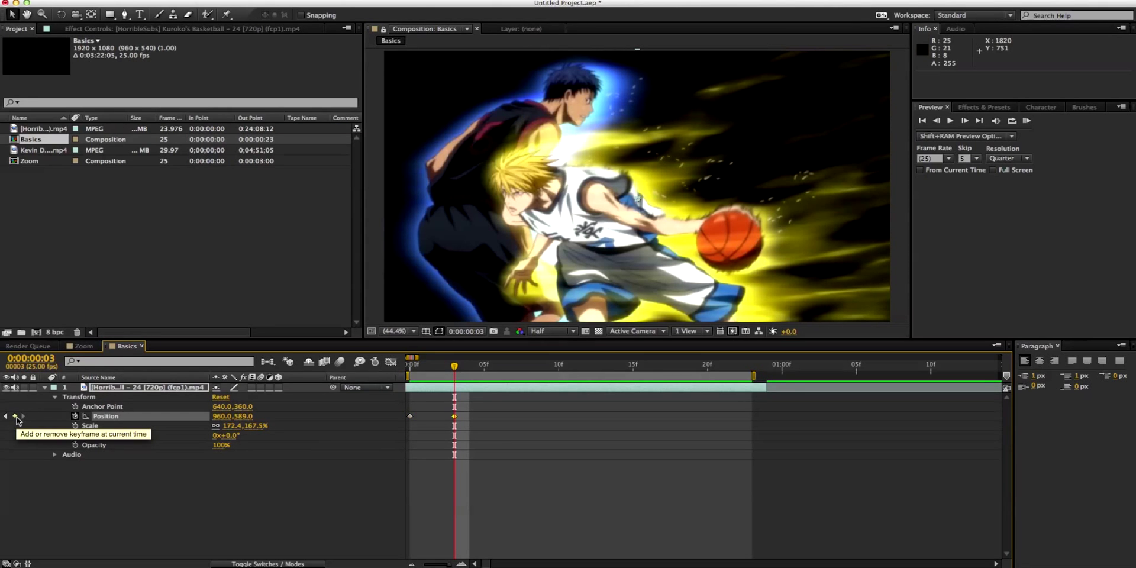
{"action": "key", "text": "Delete"}
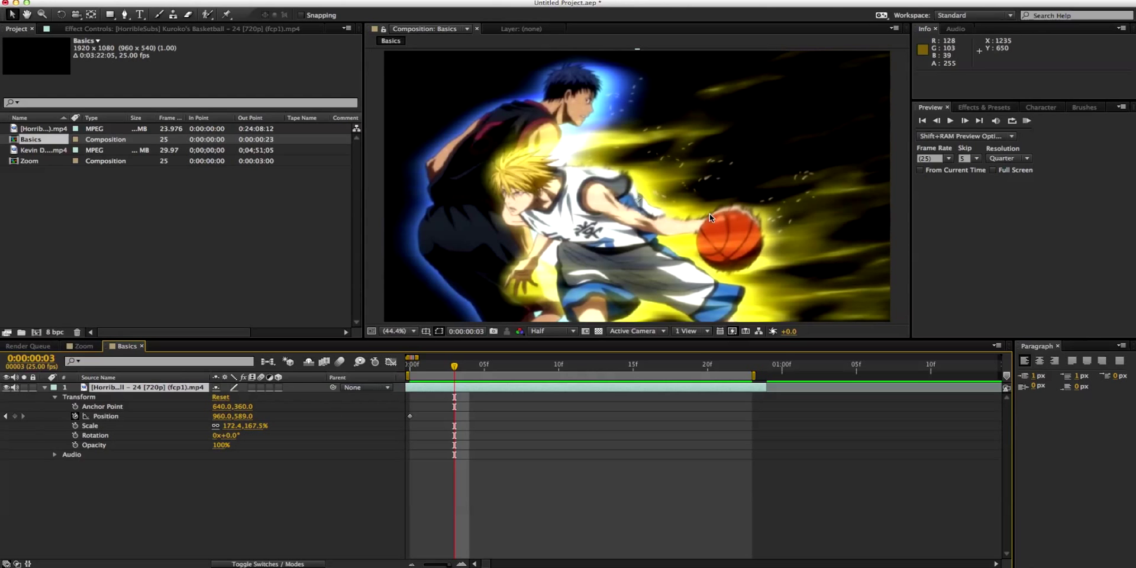
Animate the layer off the right side of the frame with a Position keyframe of 2845, 589 at frame 10
{"action": "left_click_drag", "start_coordinate": [454, 366], "coordinate": [410, 366]}
{"action": "left_click", "coordinate": [66, 417]}
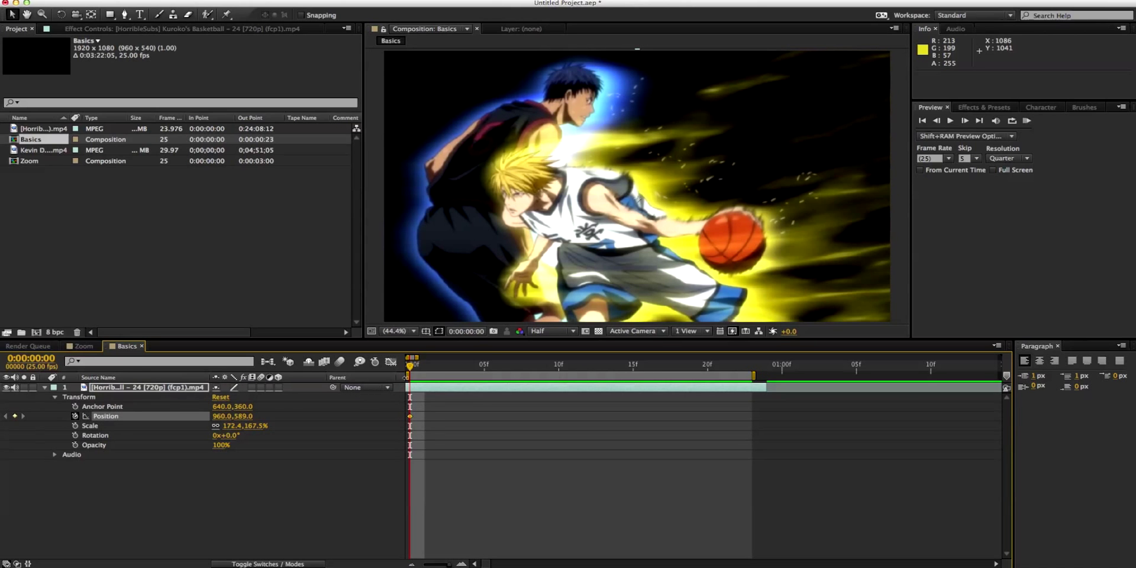
{"action": "left_click_drag", "start_coordinate": [413, 370], "coordinate": [559, 366]}
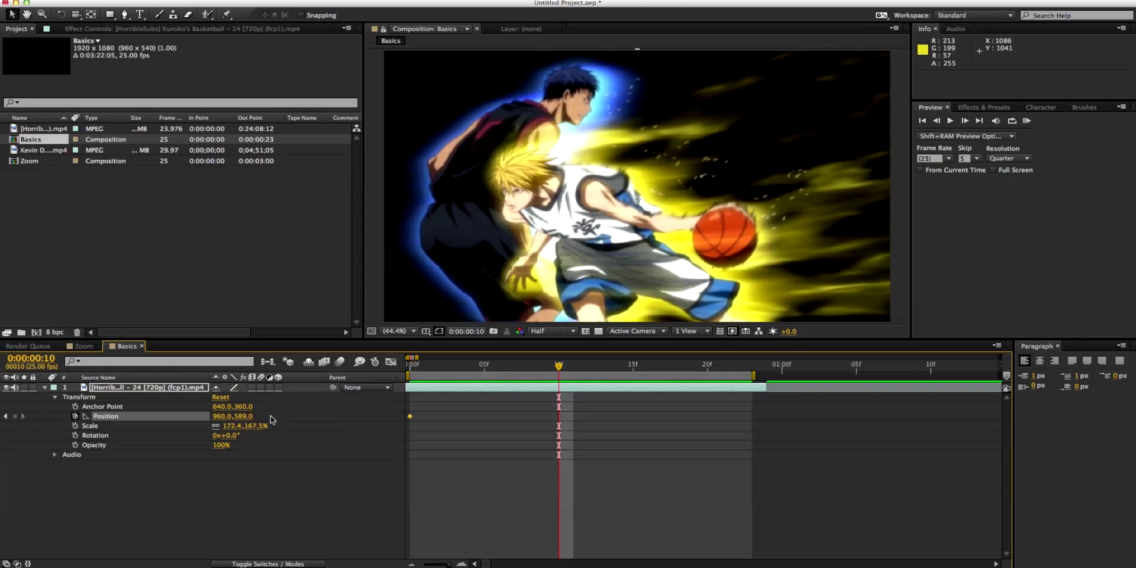
{"action": "left_click_drag", "start_coordinate": [220, 417], "coordinate": [1124, 417]}
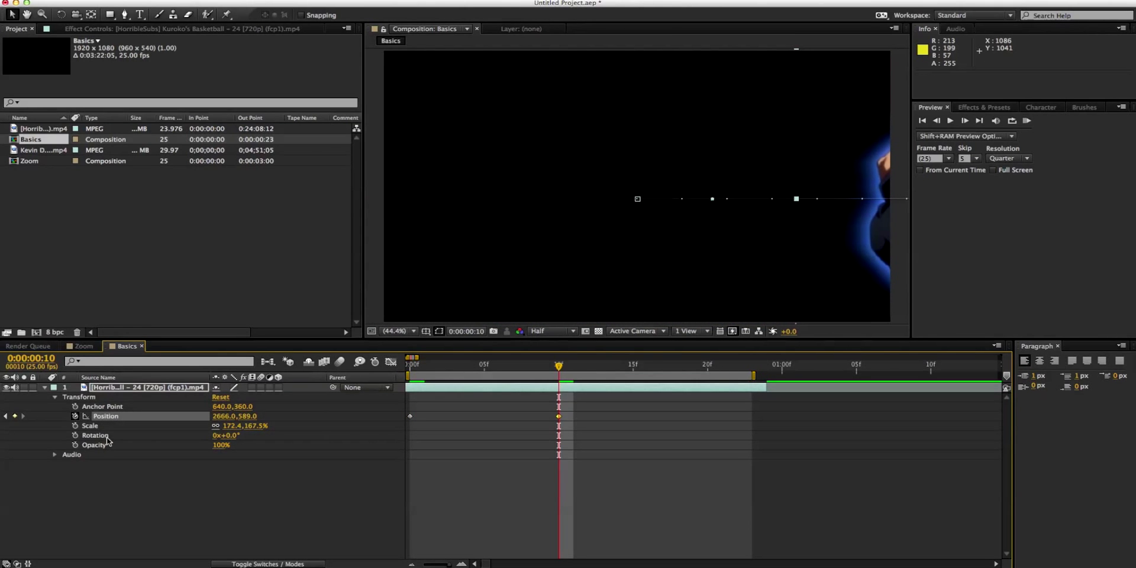
{"action": "left_click_drag", "start_coordinate": [217, 418], "coordinate": [303, 411]}
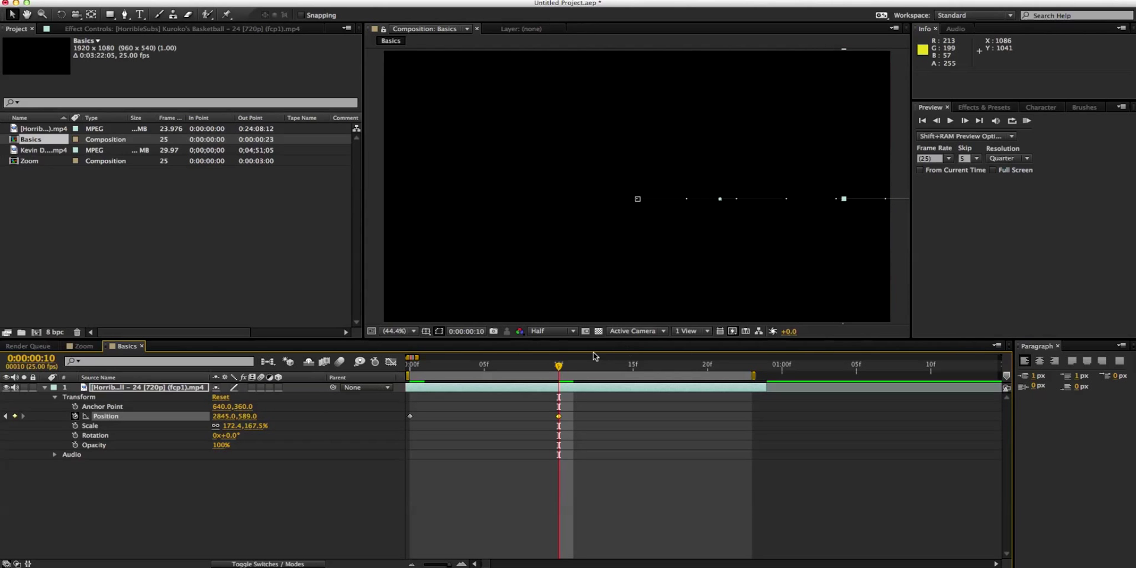
Return to the first frame and remove all Position keyframes from the layer
{"action": "left_click_drag", "start_coordinate": [566, 370], "coordinate": [402, 403]}
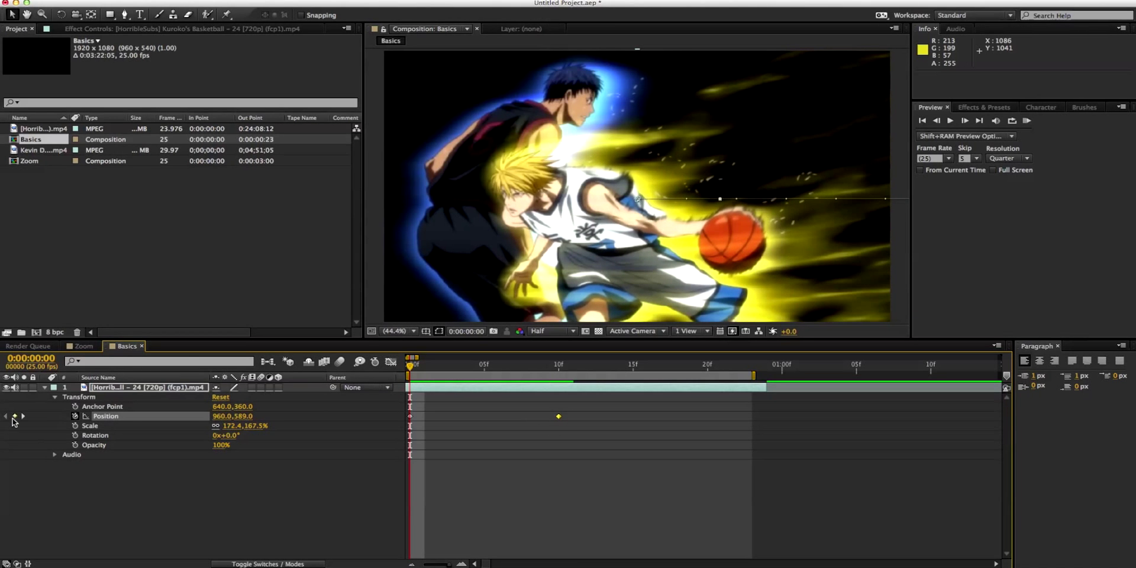
{"action": "left_click", "coordinate": [75, 416]}
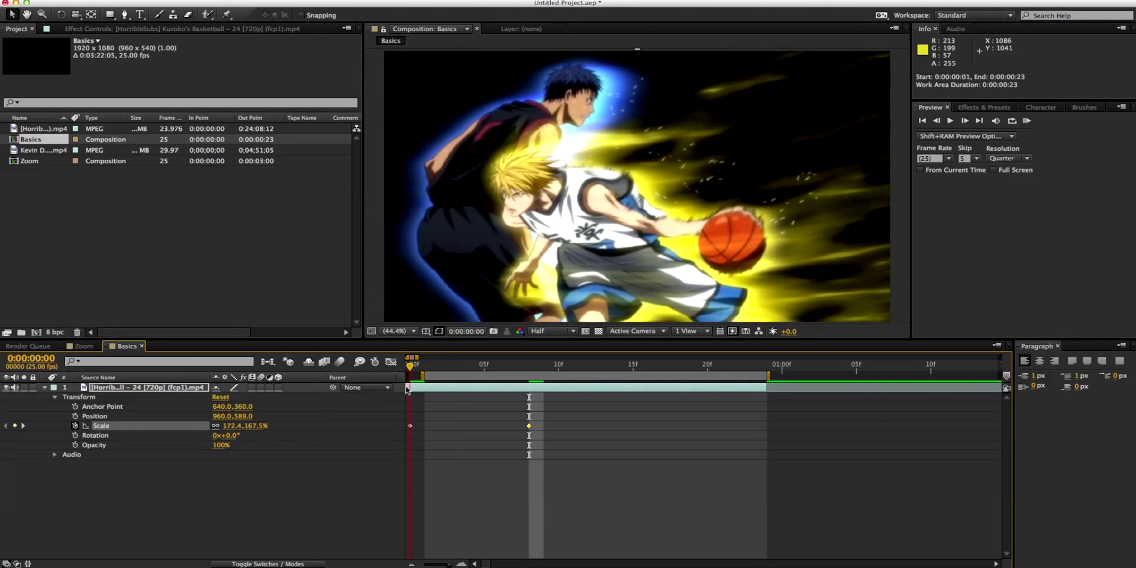
Scrub the scale animation, undo its second keyframe, and turn off Scale keyframing on the video layer
{"action": "left_click_drag", "start_coordinate": [534, 384], "coordinate": [504, 391]}
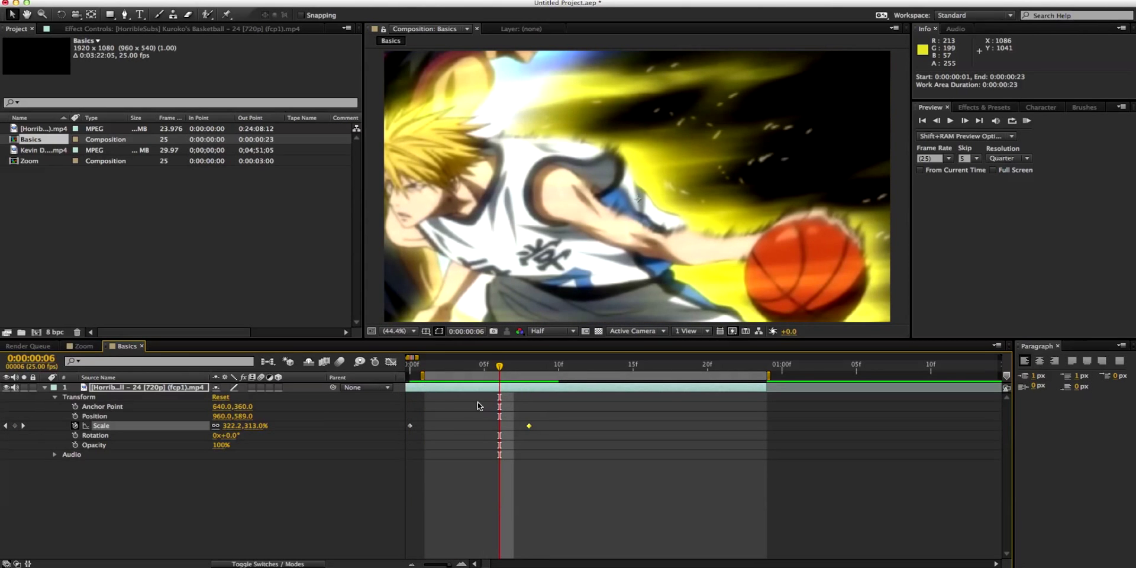
{"action": "key", "text": "ctrl+z"}
{"action": "key", "text": "ctrl+z"}
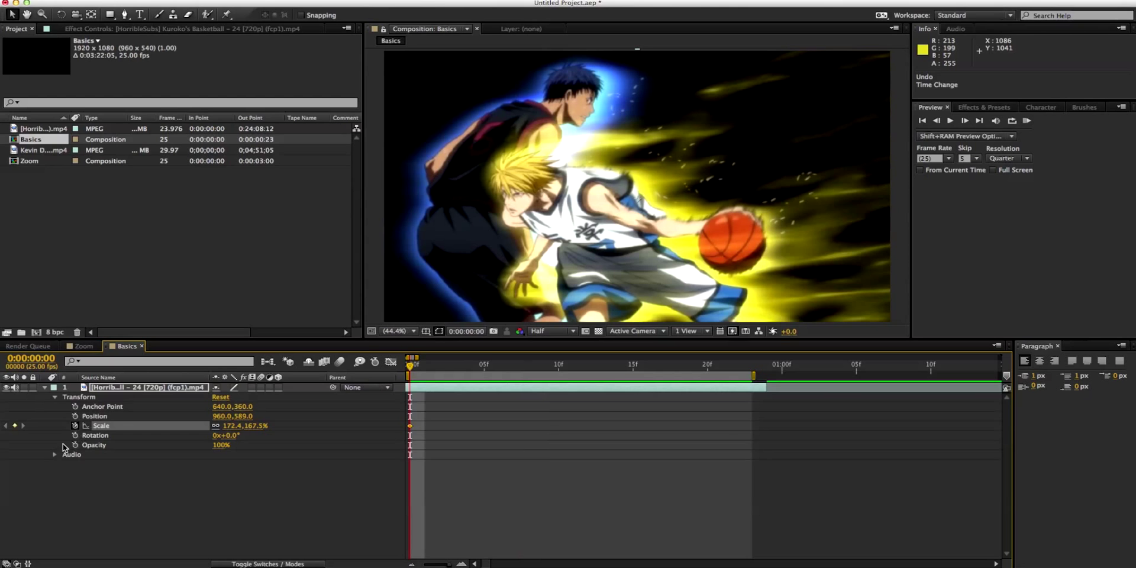
{"action": "left_click", "coordinate": [75, 425]}
{"action": "left_click", "coordinate": [52, 412]}
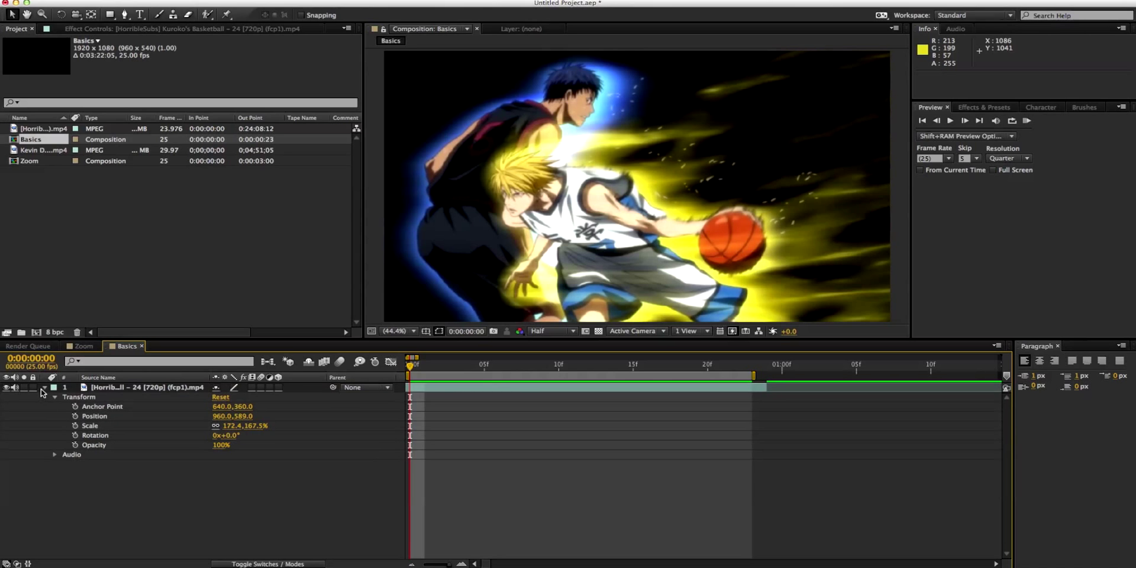
{"action": "left_click", "coordinate": [45, 388]}
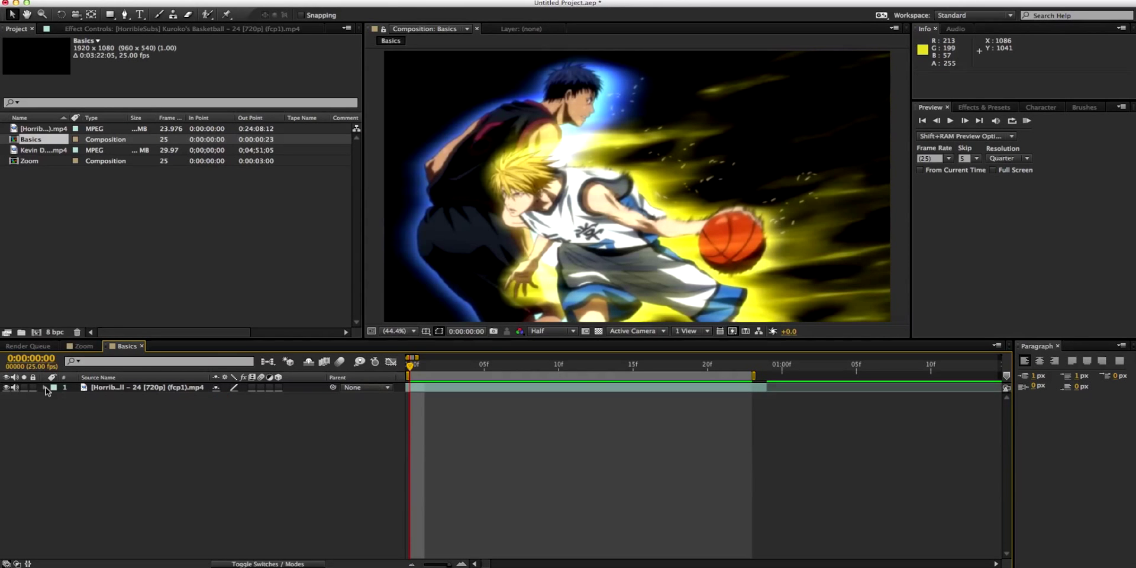
{"action": "left_click", "coordinate": [45, 387]}
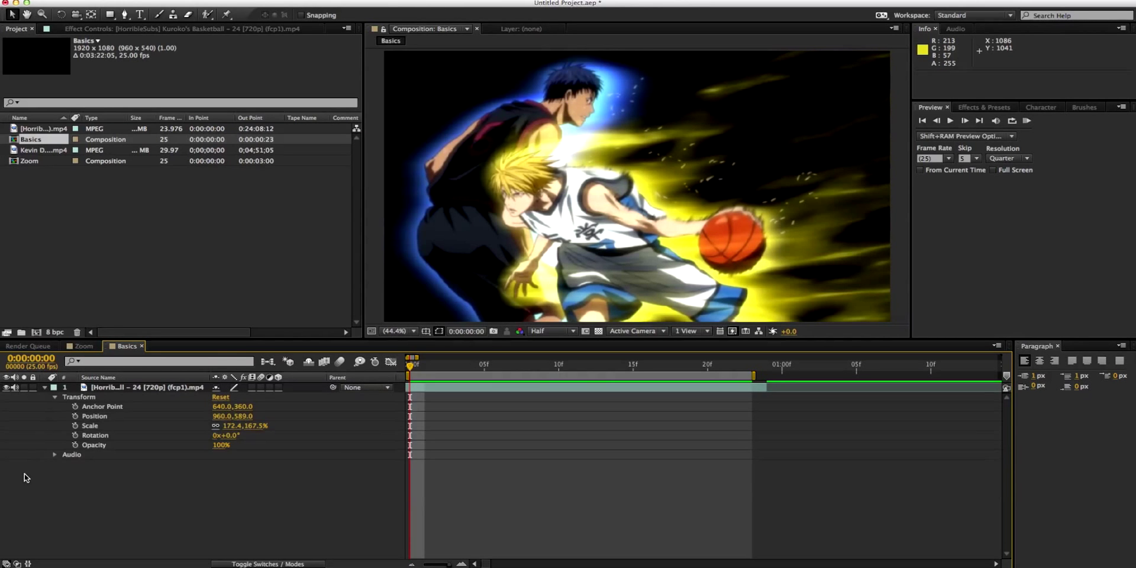
Enable motion blur for the composition and keyframe the layer's Scale from 355.7, 345.5% on the first frame to 212.6, 206.5% at frame 10
{"action": "left_click", "coordinate": [340, 362]}
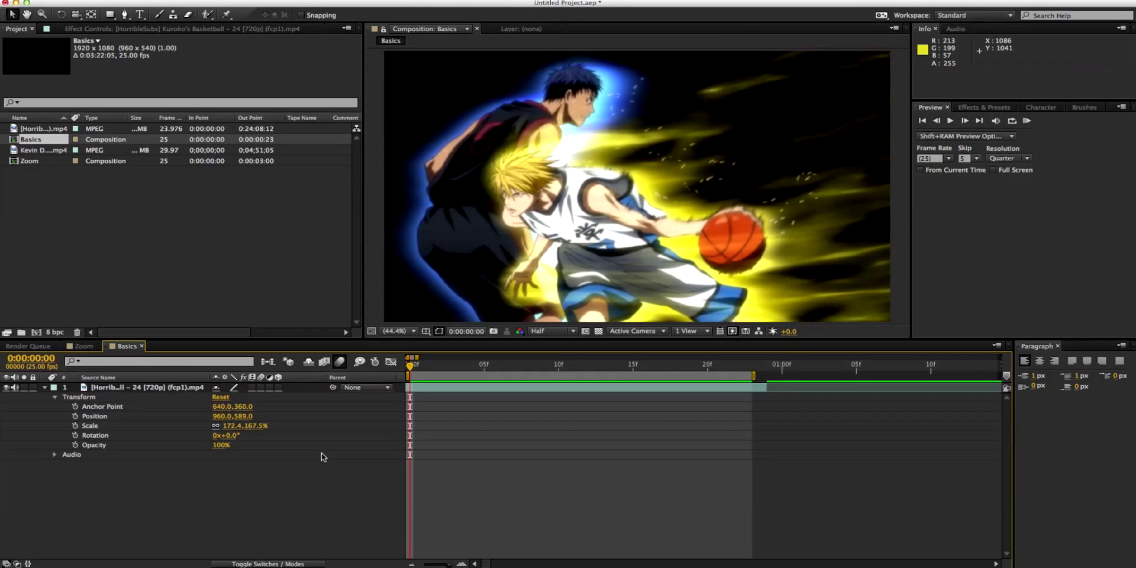
{"action": "left_click_drag", "start_coordinate": [246, 426], "coordinate": [64, 452]}
{"action": "left_click", "coordinate": [75, 425]}
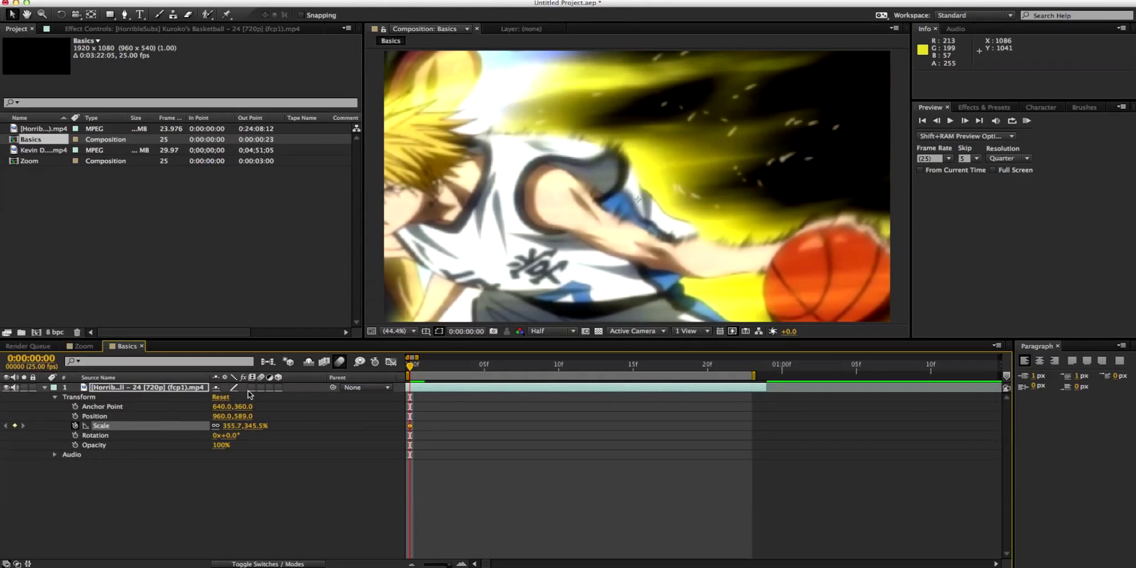
{"action": "left_click", "coordinate": [556, 365]}
{"action": "left_click_drag", "start_coordinate": [219, 432], "coordinate": [194, 441]}
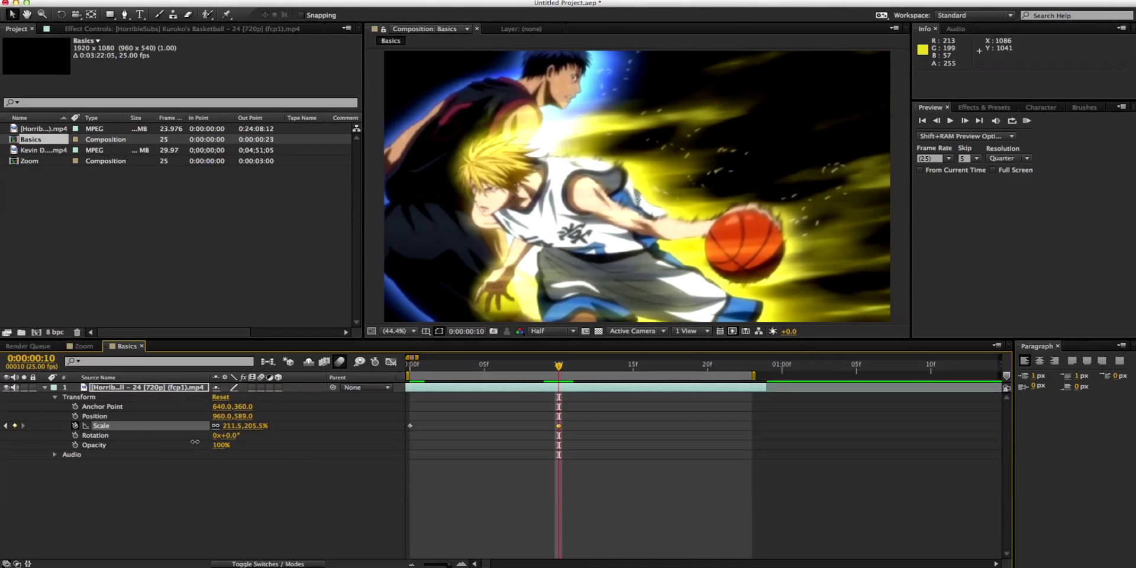
Turn on the video layer's motion blur switch and scrub through the scale animation to examine the blur
{"action": "left_click", "coordinate": [341, 362]}
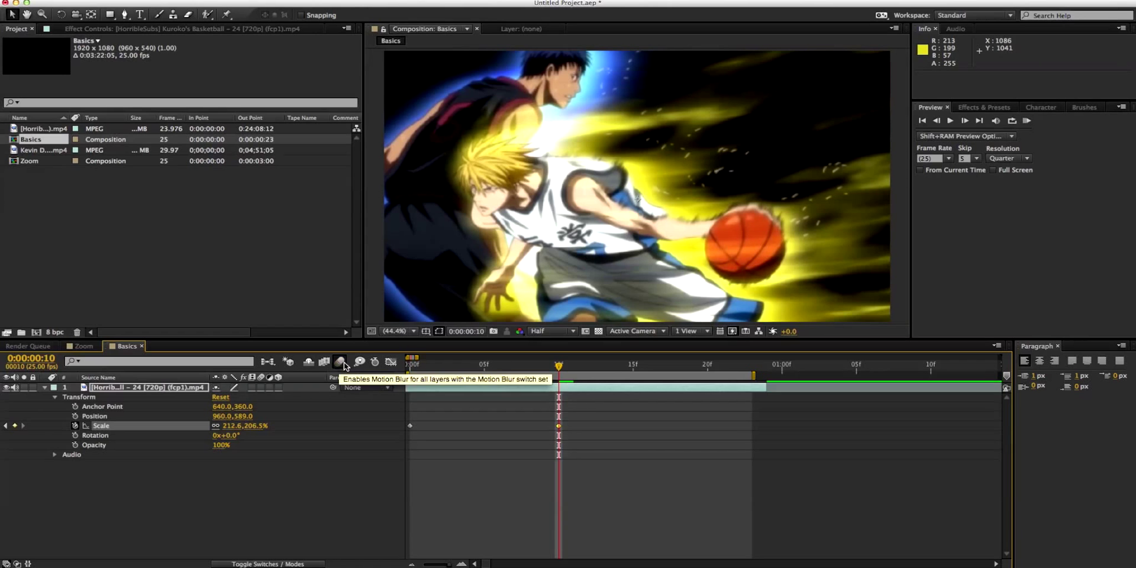
{"action": "left_click", "coordinate": [260, 388]}
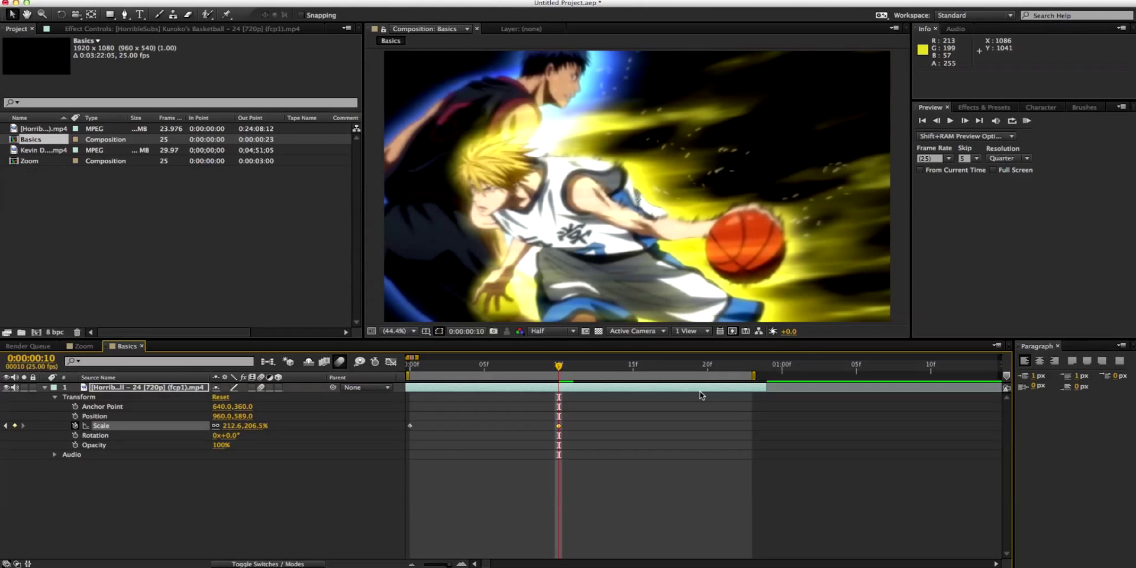
{"action": "left_click_drag", "start_coordinate": [557, 368], "coordinate": [445, 391]}
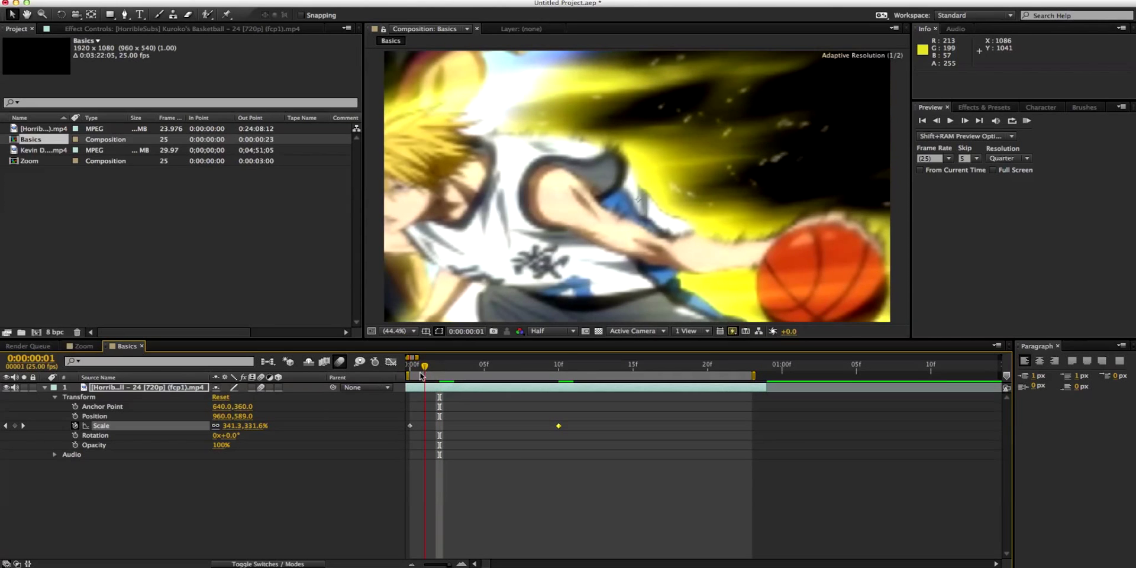
{"action": "left_click_drag", "start_coordinate": [447, 374], "coordinate": [540, 367]}
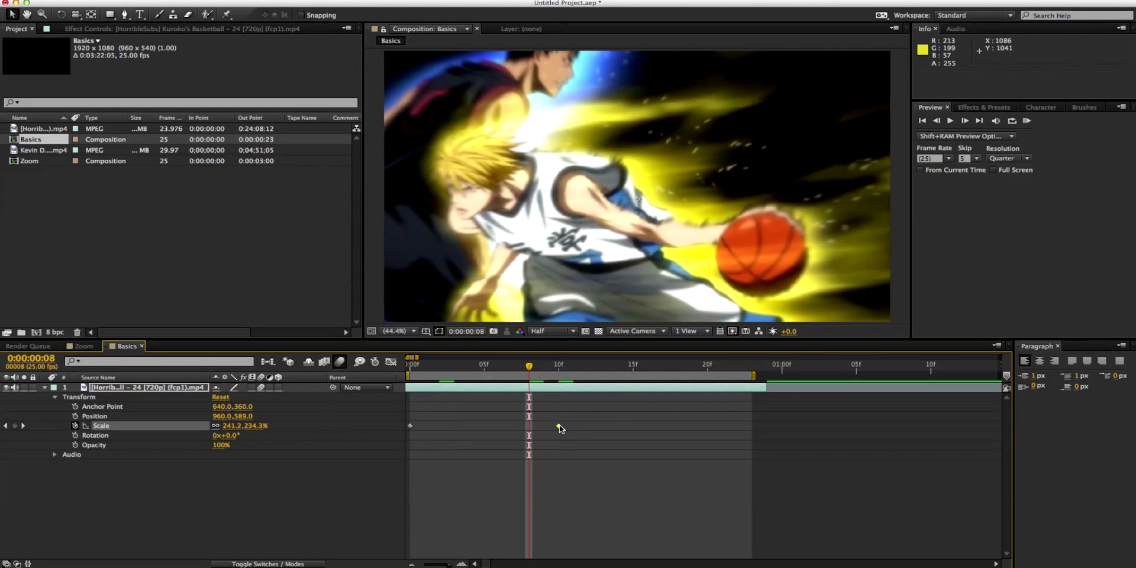
Move the second Scale keyframe from frame 10 to frame 6 and return to the first frame
{"action": "left_click_drag", "start_coordinate": [559, 425], "coordinate": [499, 426]}
{"action": "left_click", "coordinate": [439, 367]}
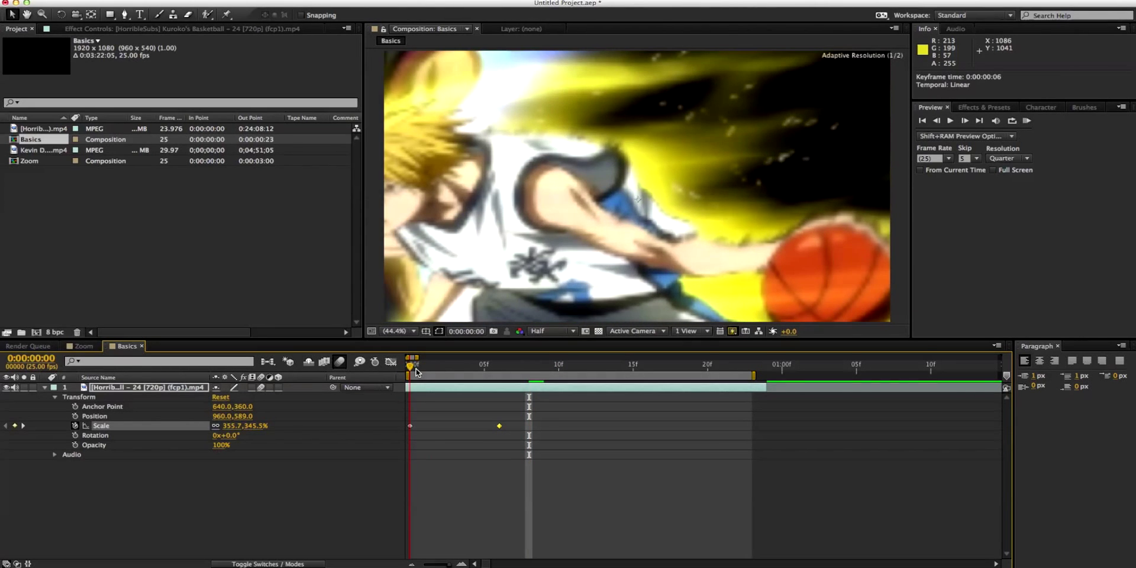
{"action": "left_click_drag", "start_coordinate": [439, 367], "coordinate": [331, 387]}
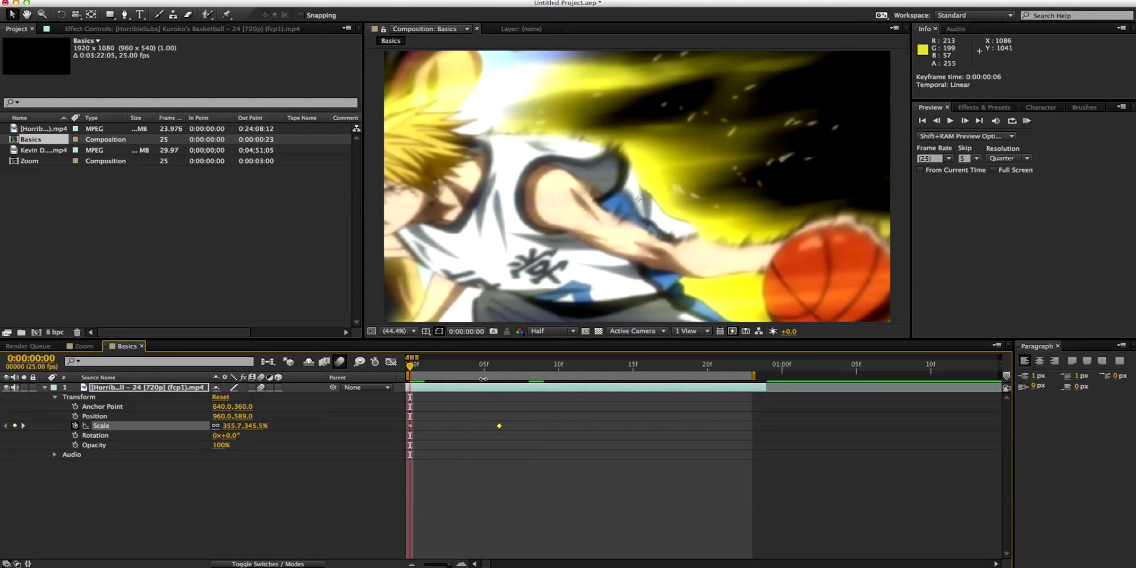
Remove all Scale keyframes while at frame 6, and collapse the video layer's properties
{"action": "left_click", "coordinate": [501, 367]}
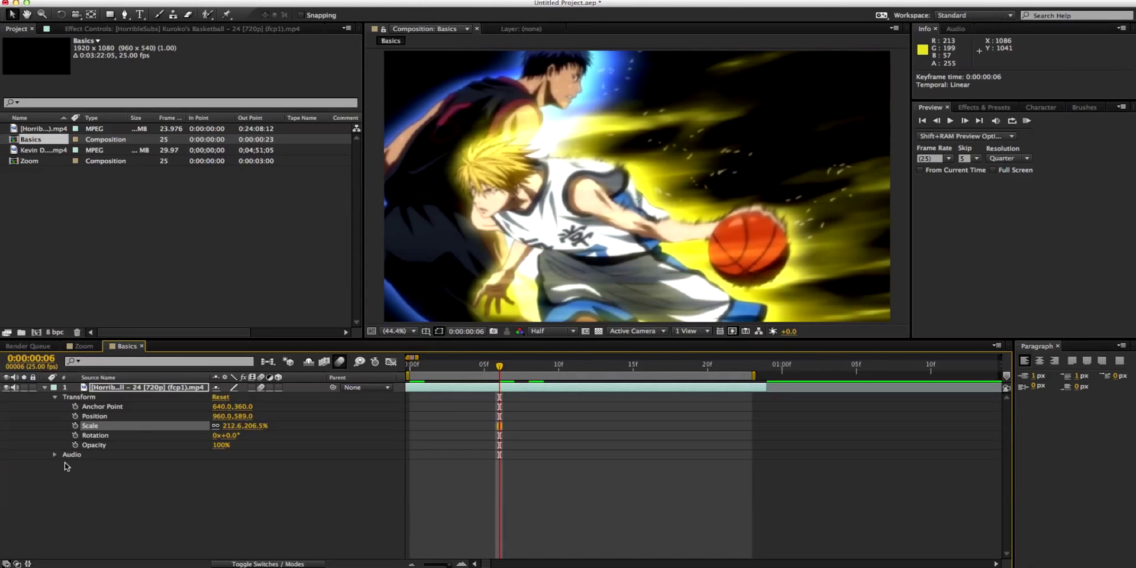
{"action": "left_click", "coordinate": [67, 498]}
{"action": "left_click", "coordinate": [45, 388]}
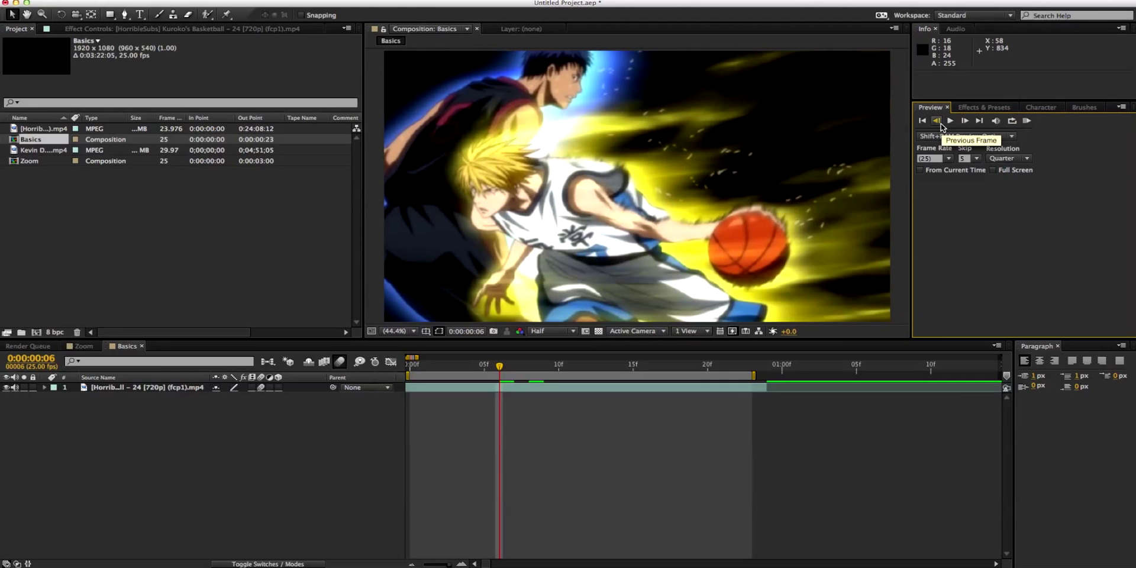
RAM preview the composition with two different loop settings, restore looping, and view the preview resolution options
{"action": "left_click", "coordinate": [1026, 121]}
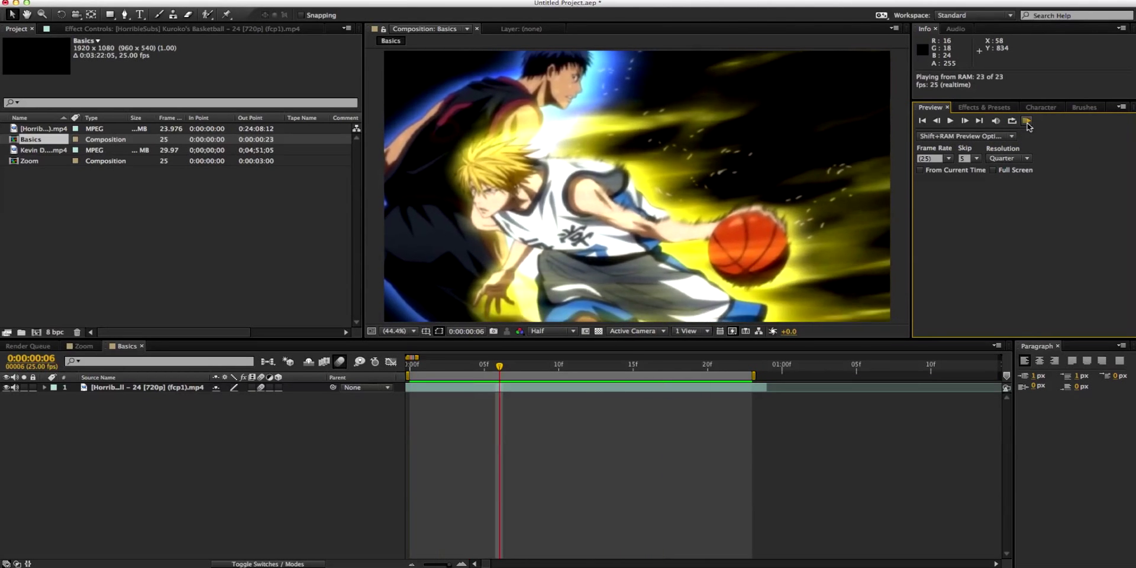
{"action": "left_click", "coordinate": [1012, 122]}
{"action": "left_click", "coordinate": [1027, 122]}
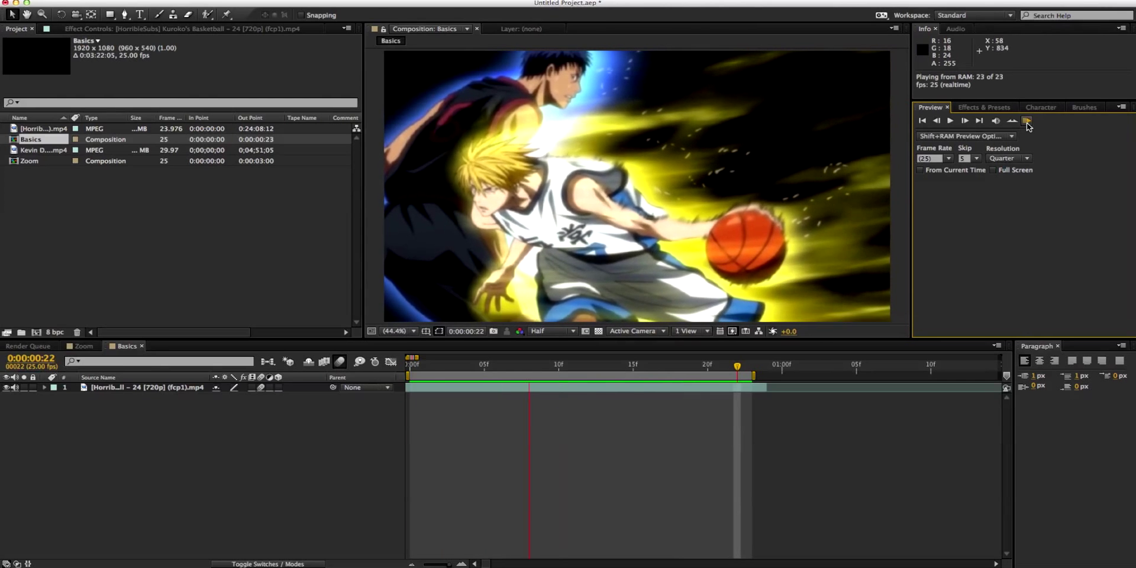
{"action": "left_click", "coordinate": [1017, 126]}
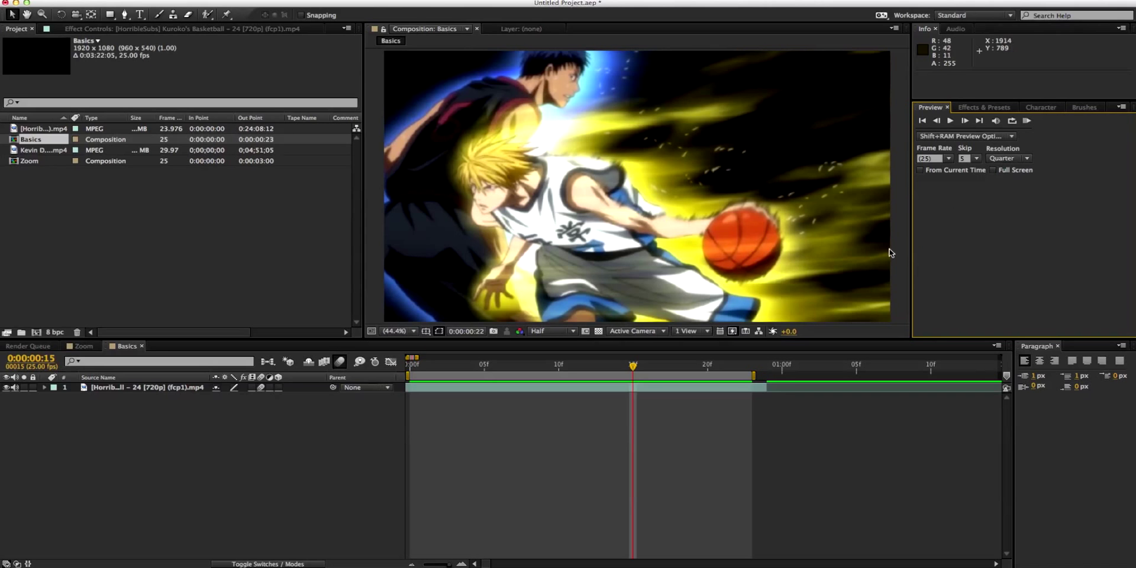
{"action": "left_click", "coordinate": [999, 158]}
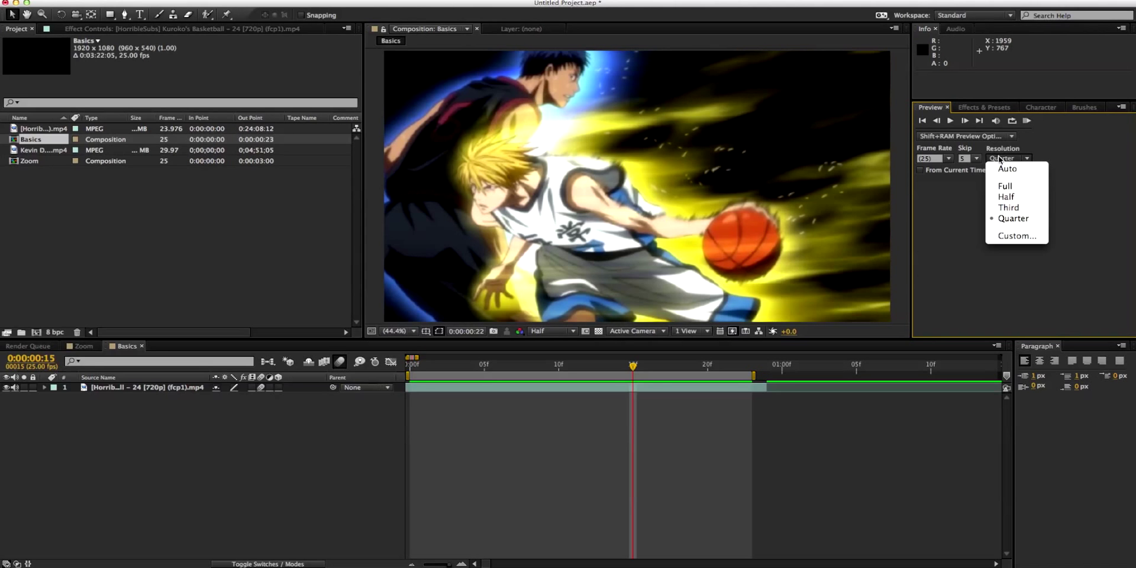
{"action": "left_click", "coordinate": [957, 209]}
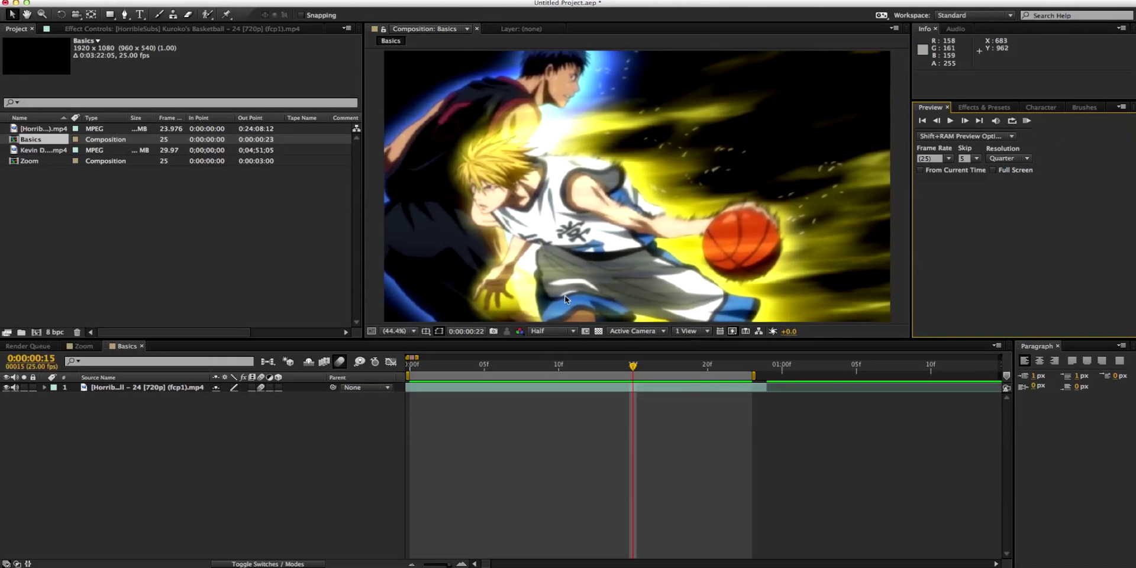
Switch the composition view's resolution to Full and back to Half
{"action": "left_click", "coordinate": [549, 334]}
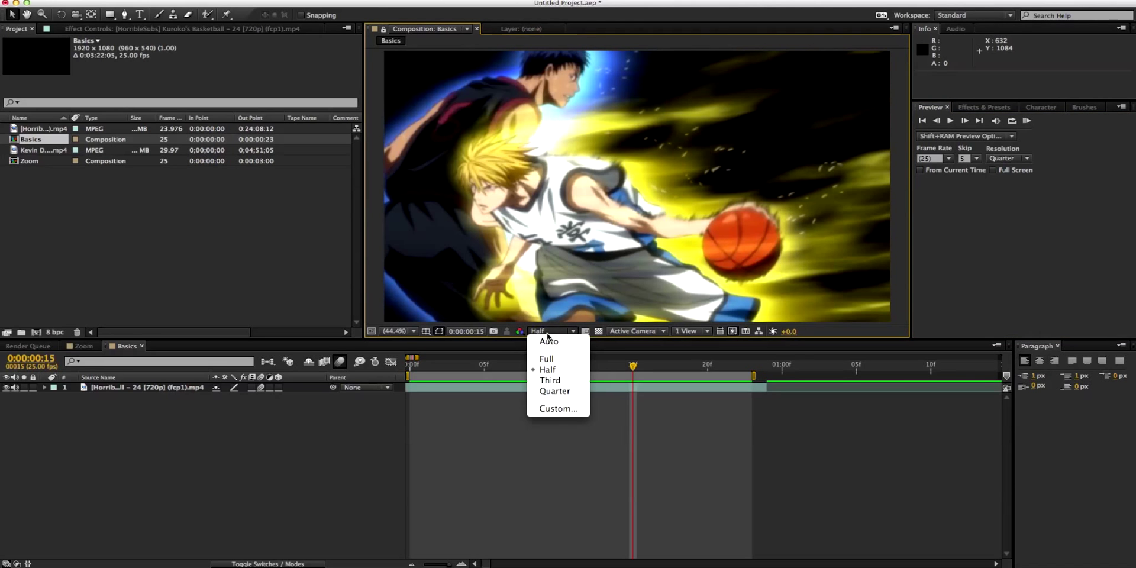
{"action": "left_click", "coordinate": [550, 359]}
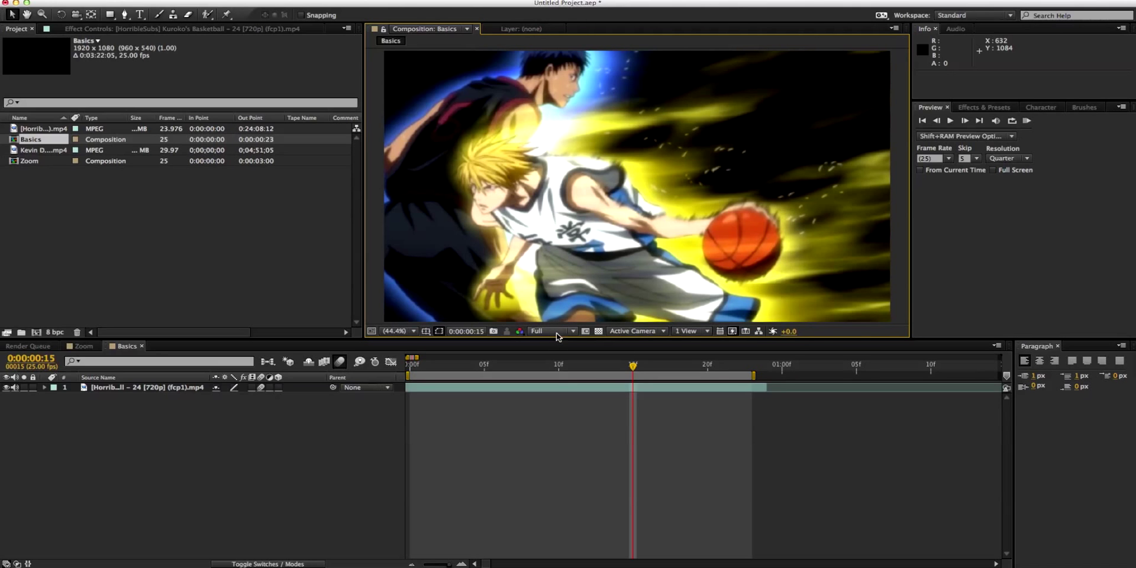
{"action": "left_click", "coordinate": [569, 332]}
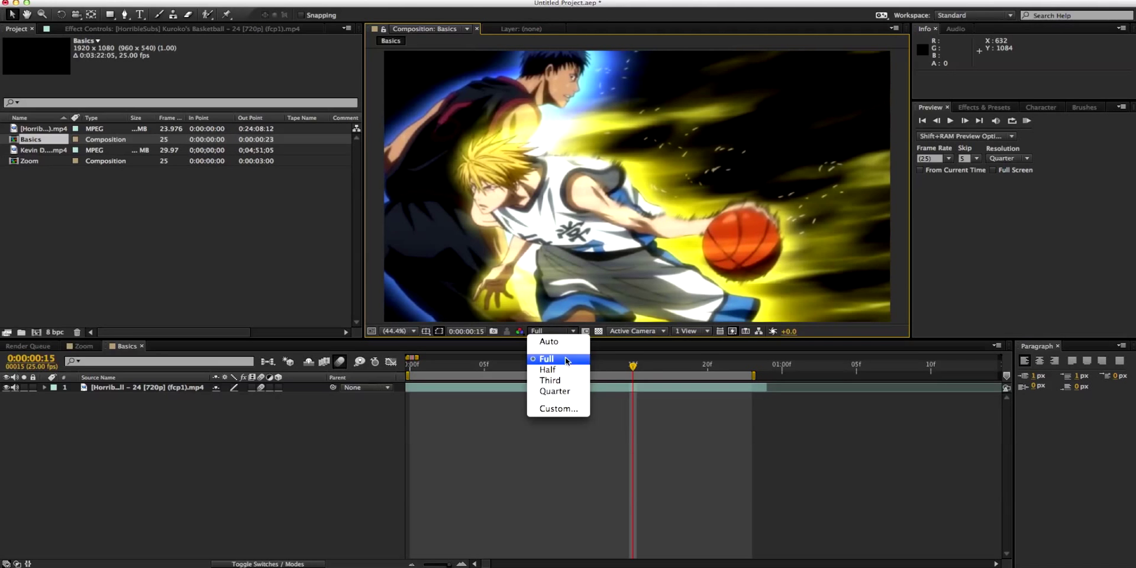
{"action": "left_click", "coordinate": [547, 369]}
{"action": "left_click", "coordinate": [553, 331]}
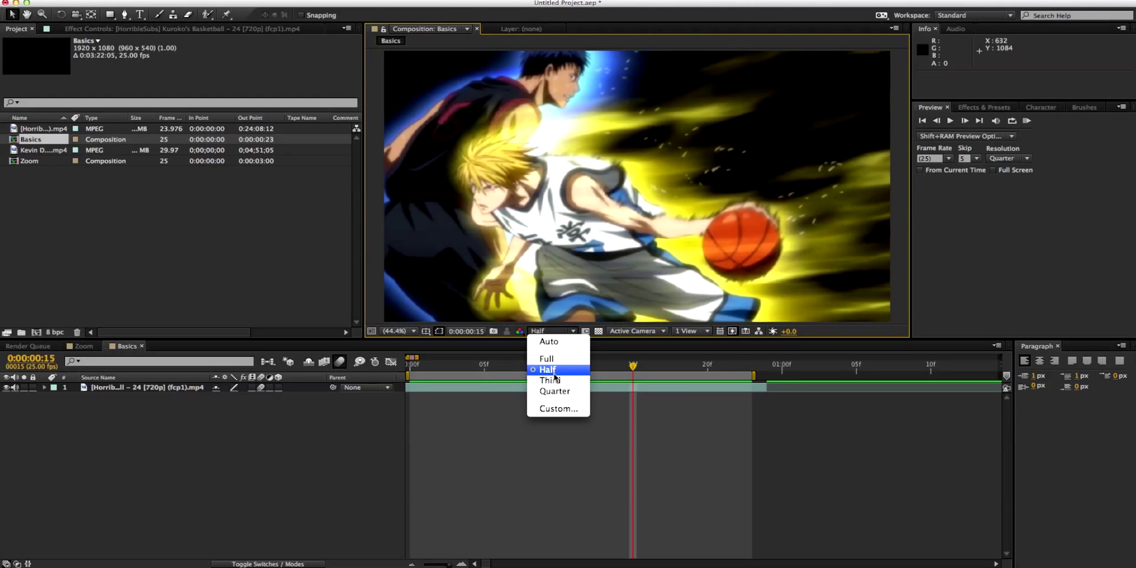
{"action": "left_click", "coordinate": [494, 412]}
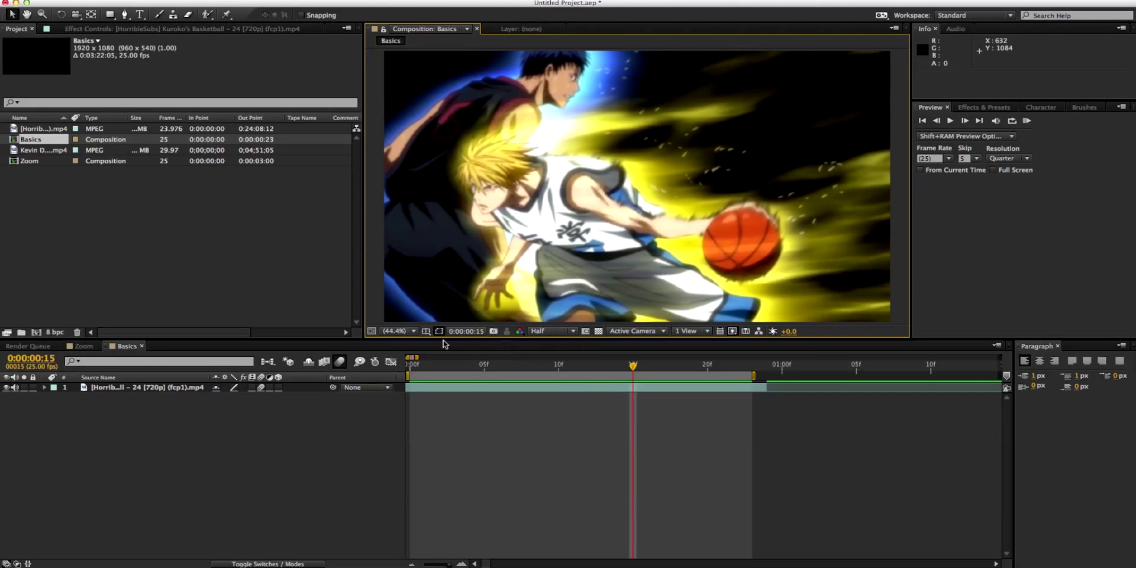
Set the composition view's magnification to 6.25%, 25%, and back to Fit
{"action": "left_click", "coordinate": [401, 332]}
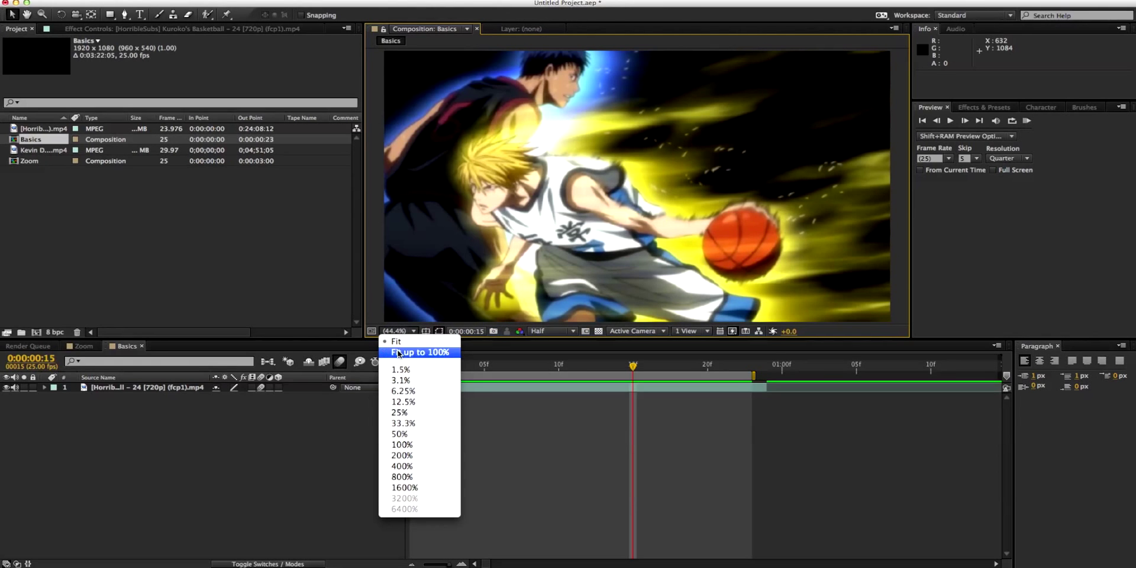
{"action": "left_click", "coordinate": [408, 391]}
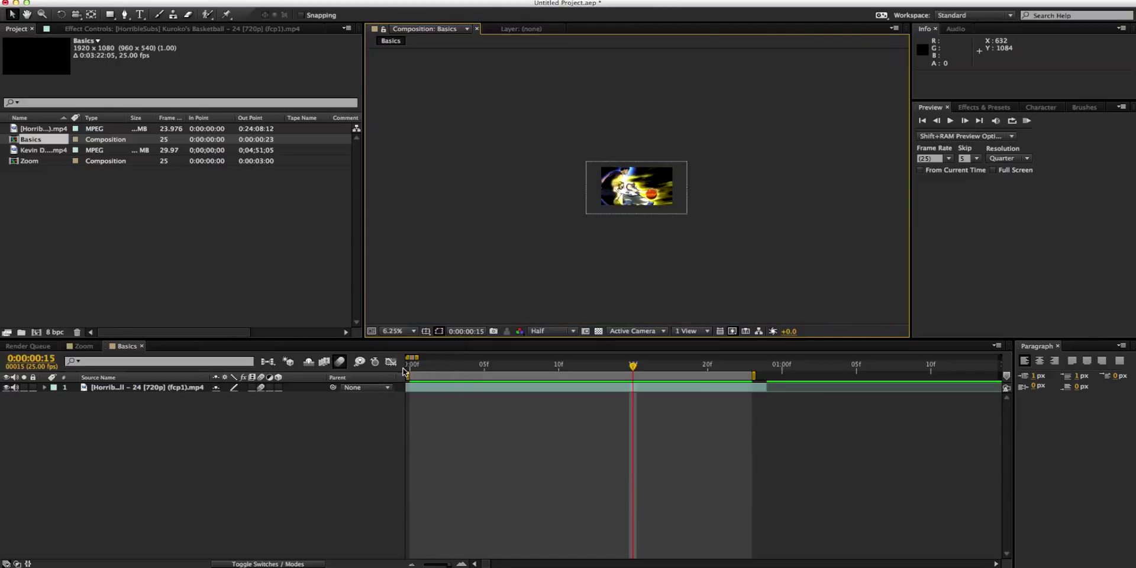
{"action": "left_click", "coordinate": [401, 331]}
{"action": "left_click", "coordinate": [394, 411]}
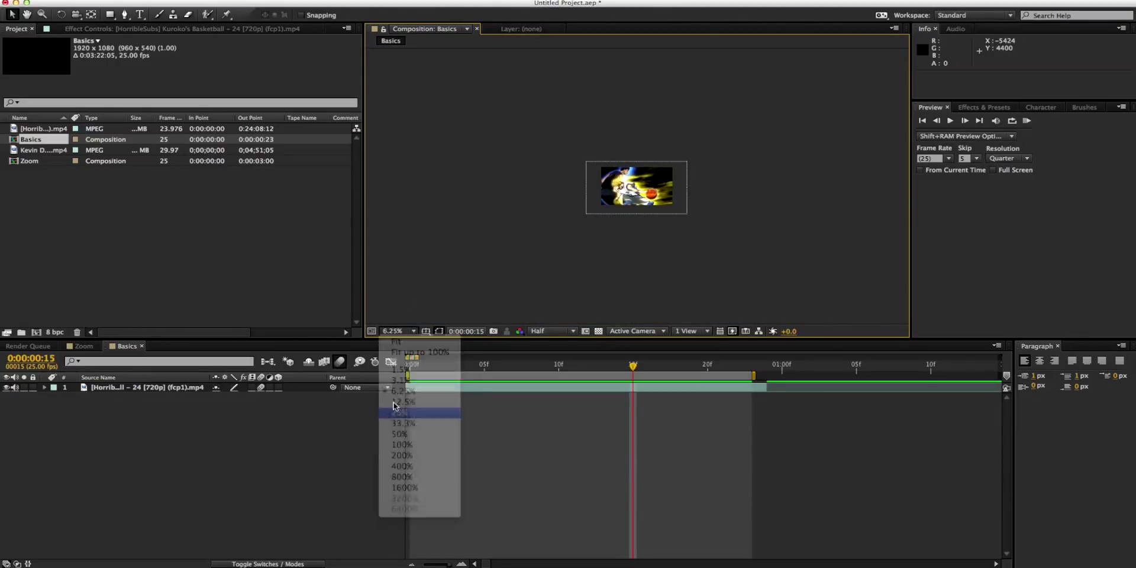
{"action": "left_click", "coordinate": [403, 330]}
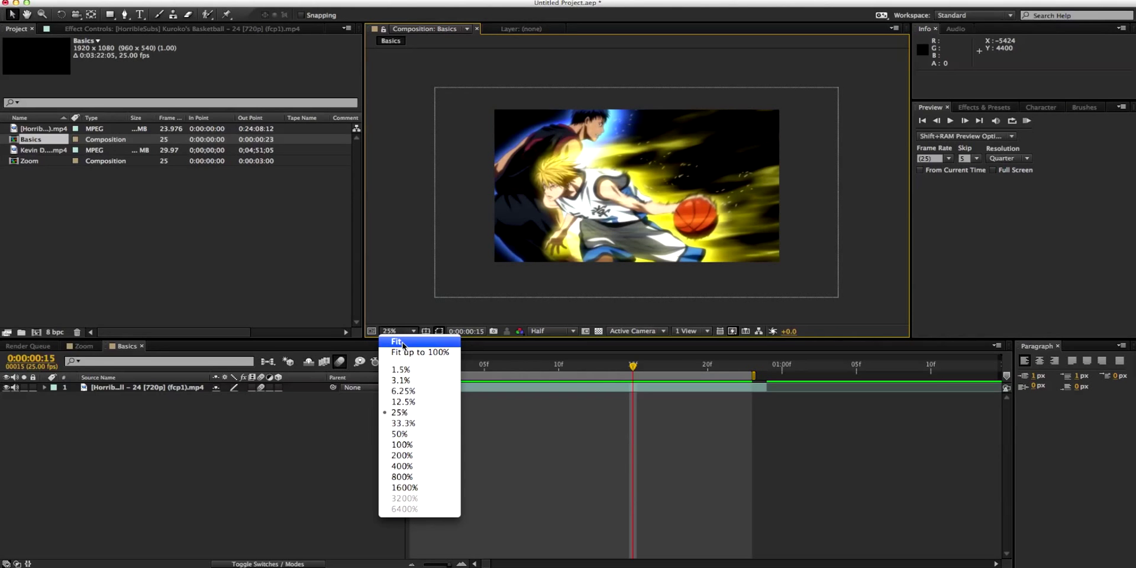
{"action": "left_click", "coordinate": [396, 342]}
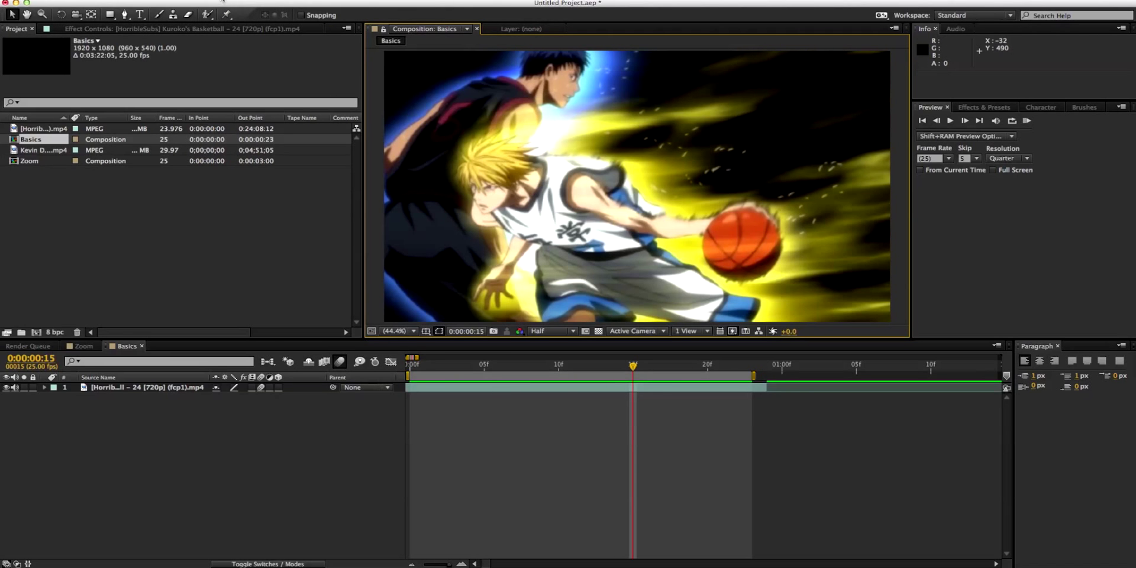
Add a new adjustment layer above the video layer and show the available effects and presets
{"action": "left_click", "coordinate": [223, 2]}
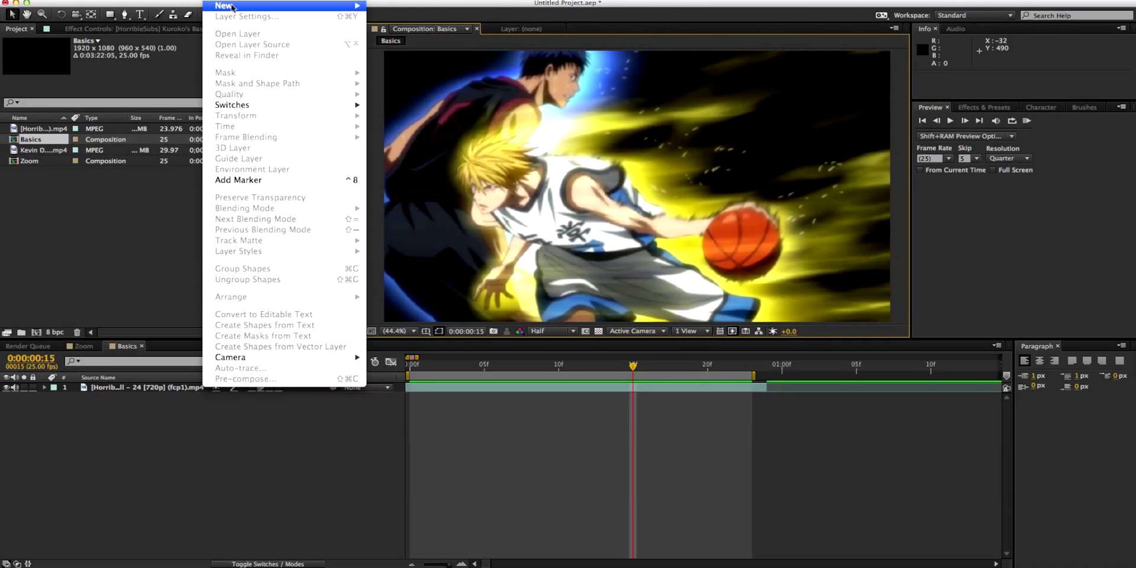
{"action": "mouse_move", "coordinate": [228, 6]}
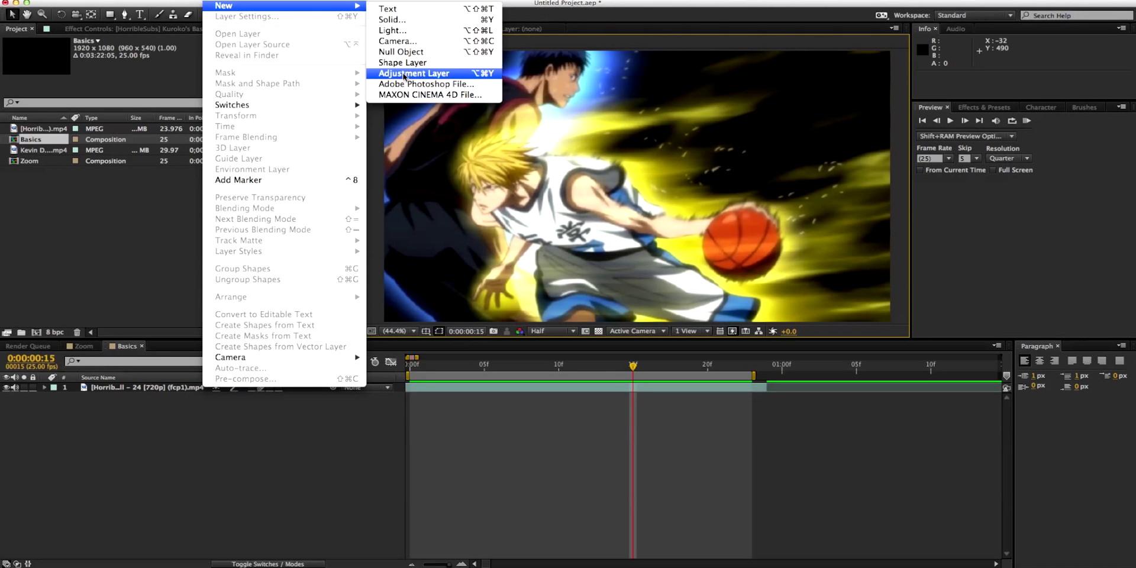
{"action": "left_click", "coordinate": [404, 75]}
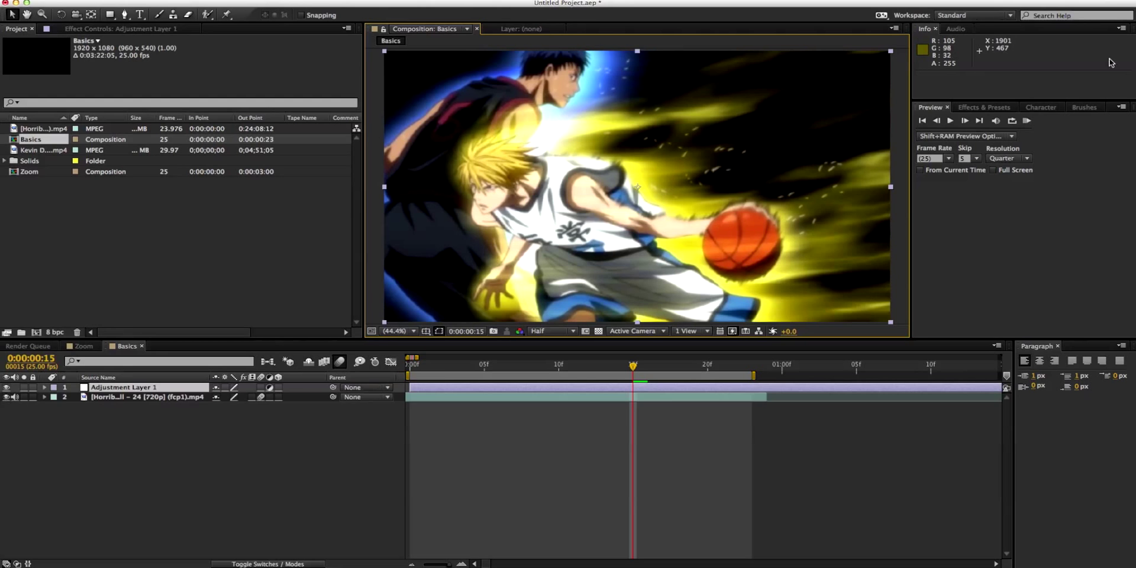
{"action": "left_click", "coordinate": [983, 109]}
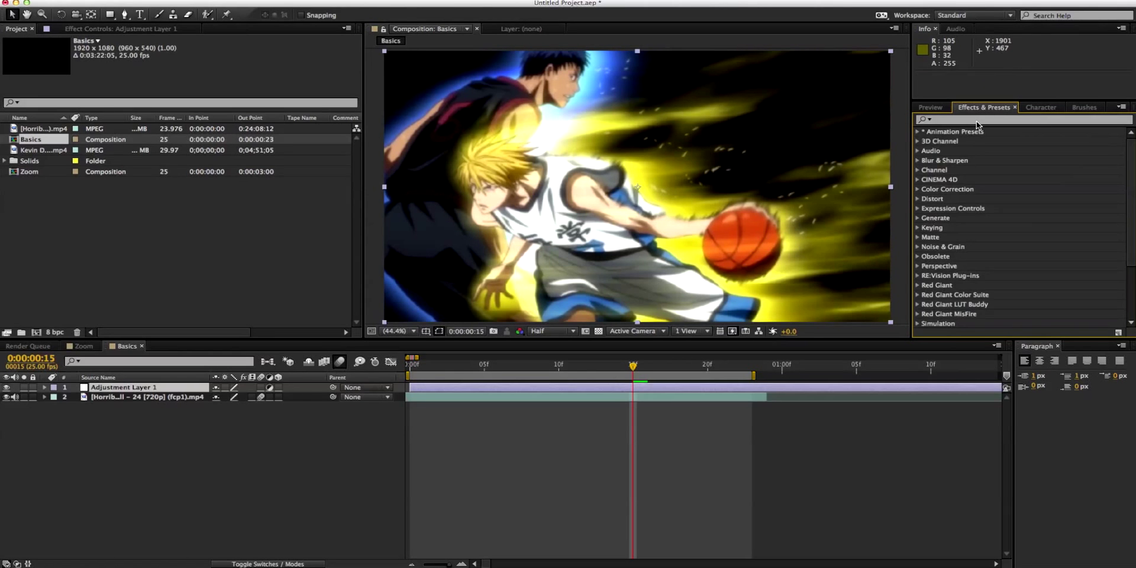
Find the Levels effect among the effects and presets and apply it to the adjustment layer
{"action": "left_click", "coordinate": [976, 121]}
{"action": "type", "text": "le"}
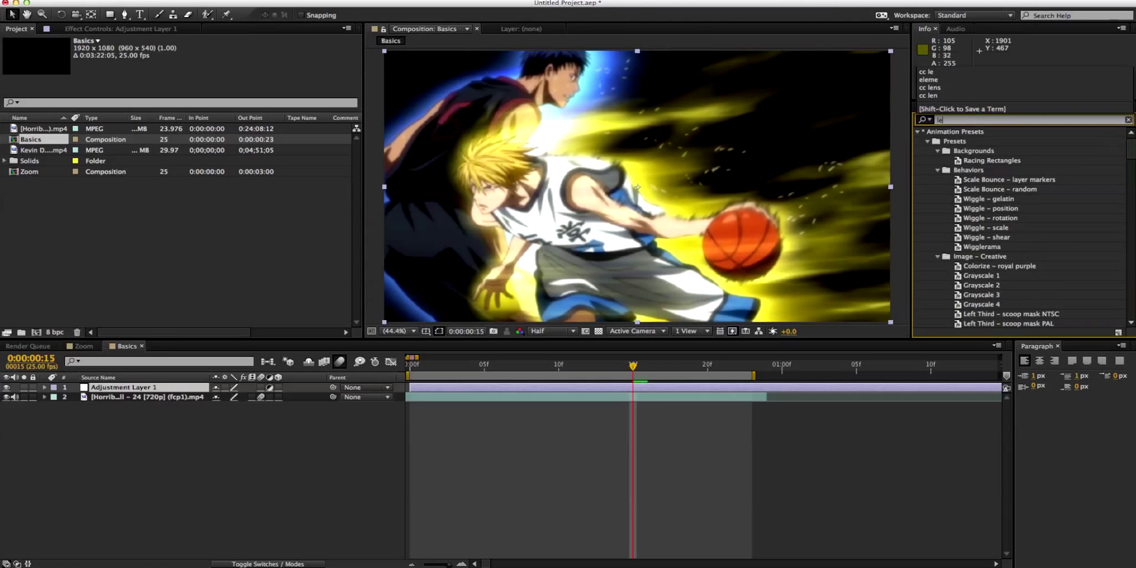
{"action": "type", "text": "vel"}
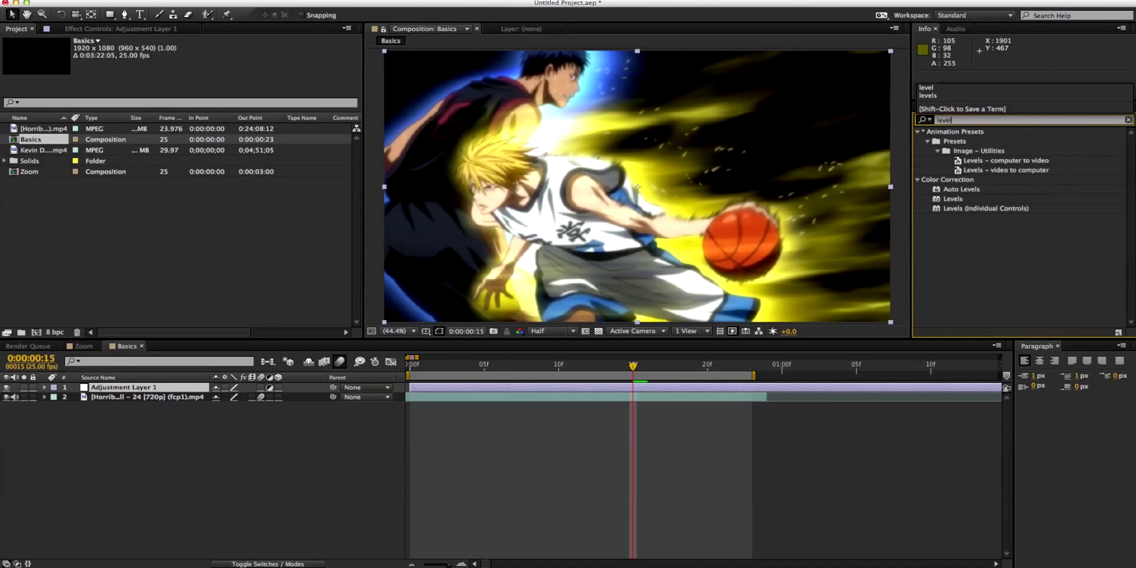
{"action": "left_click_drag", "start_coordinate": [951, 199], "coordinate": [583, 456]}
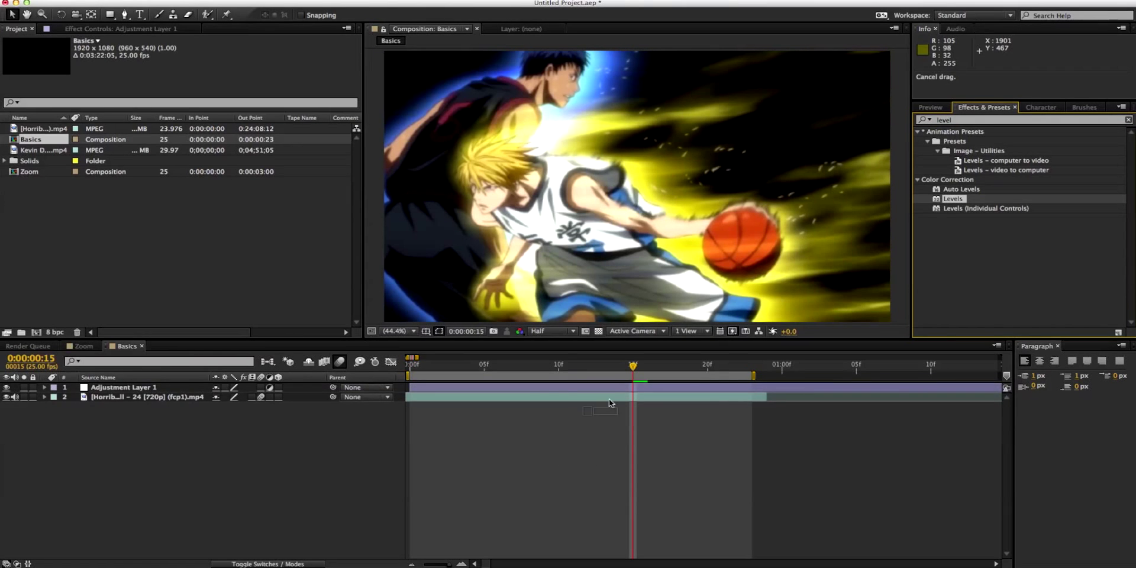
{"action": "left_click_drag", "start_coordinate": [609, 399], "coordinate": [612, 387]}
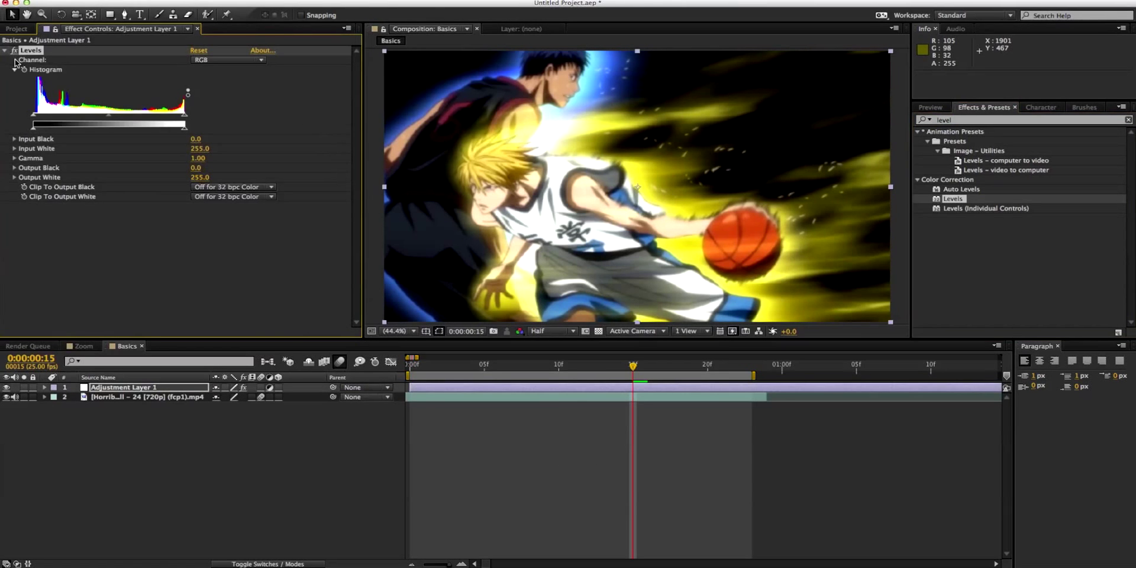
Keyframe the Levels histogram from 0:00:00:15, with Input White 155.6 at 0:00:00:19 and 255 at 0:00:00:22
{"action": "left_click_drag", "start_coordinate": [675, 367], "coordinate": [692, 367]}
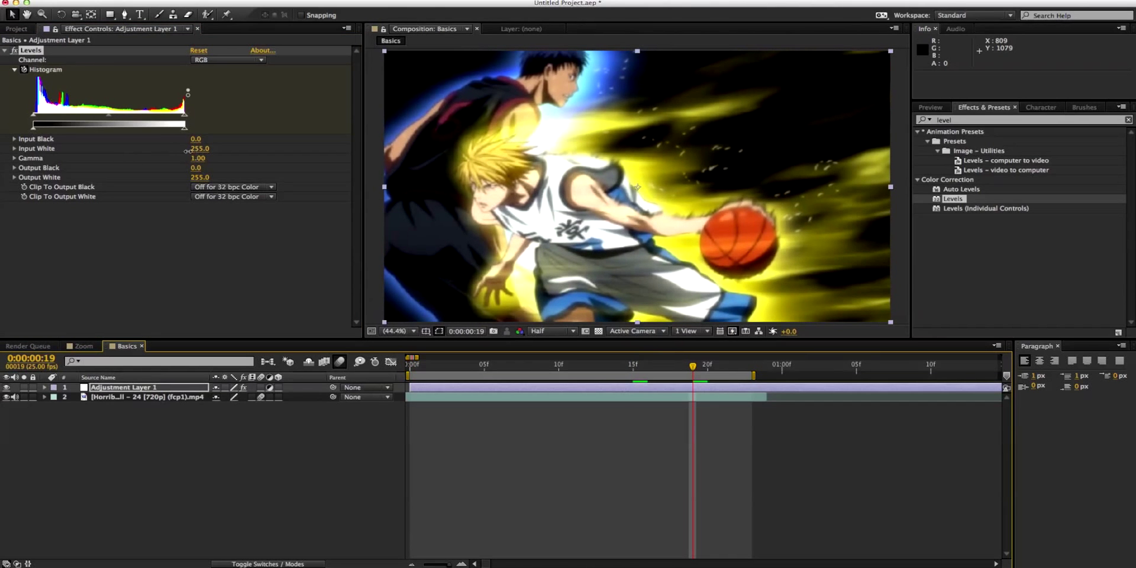
{"action": "left_click_drag", "start_coordinate": [188, 151], "coordinate": [130, 152]}
{"action": "left_click", "coordinate": [737, 365]}
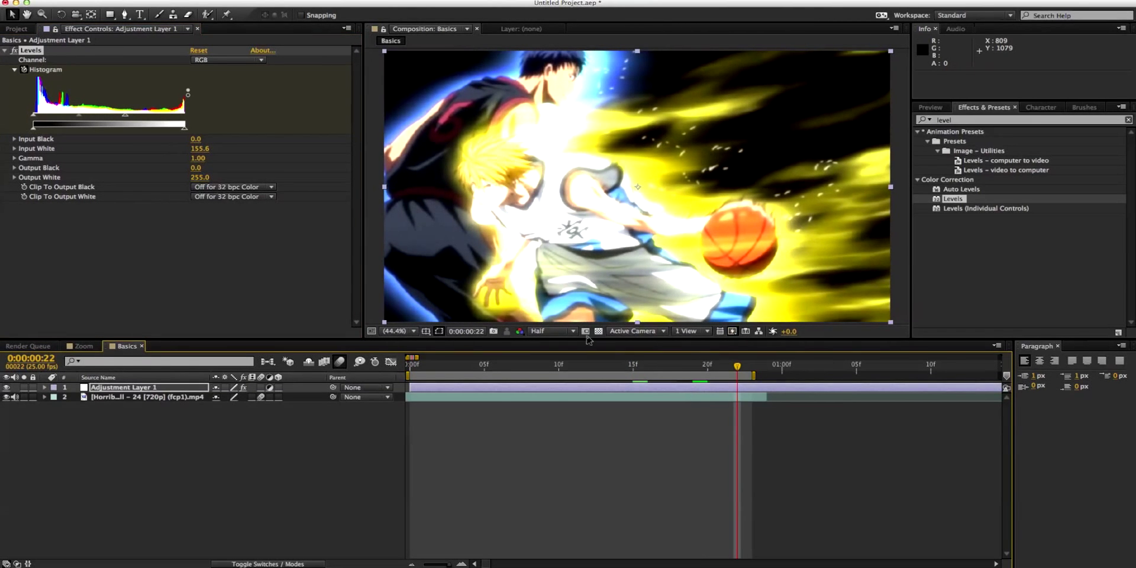
{"action": "left_click", "coordinate": [200, 148]}
{"action": "type", "text": "255"}
{"action": "key", "text": "Return"}
{"action": "mouse_move", "coordinate": [737, 366]}
{"action": "left_mouse_down"}
{"action": "mouse_move", "coordinate": [616, 371]}
{"action": "mouse_move", "coordinate": [722, 370]}
{"action": "left_mouse_up"}
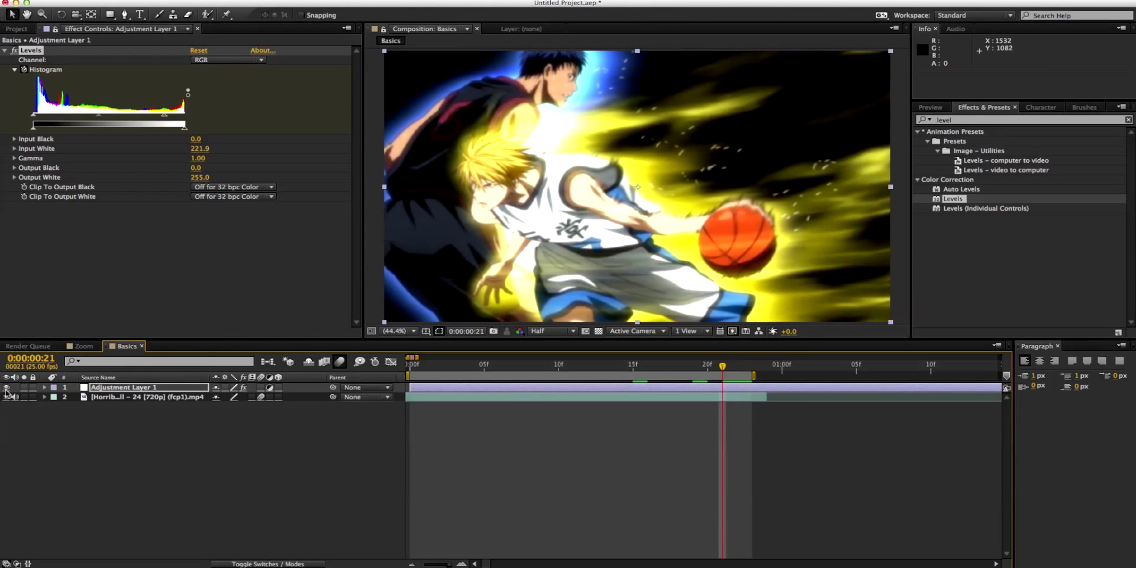
Compare the footage with the adjustment layer hidden and shown, and delete the adjustment layer
{"action": "left_click", "coordinate": [7, 387]}
{"action": "mouse_move", "coordinate": [724, 369]}
{"action": "left_mouse_down"}
{"action": "mouse_move", "coordinate": [615, 369]}
{"action": "mouse_move", "coordinate": [722, 370]}
{"action": "left_mouse_up"}
{"action": "left_click", "coordinate": [6, 387]}
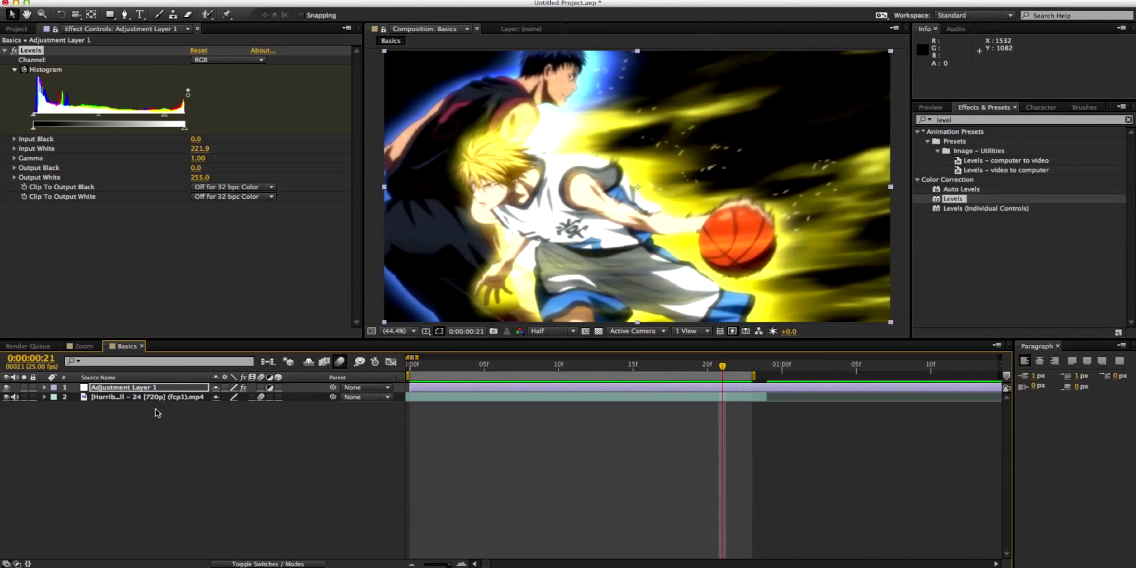
{"action": "left_click", "coordinate": [648, 368]}
{"action": "left_click_drag", "start_coordinate": [651, 368], "coordinate": [678, 368]}
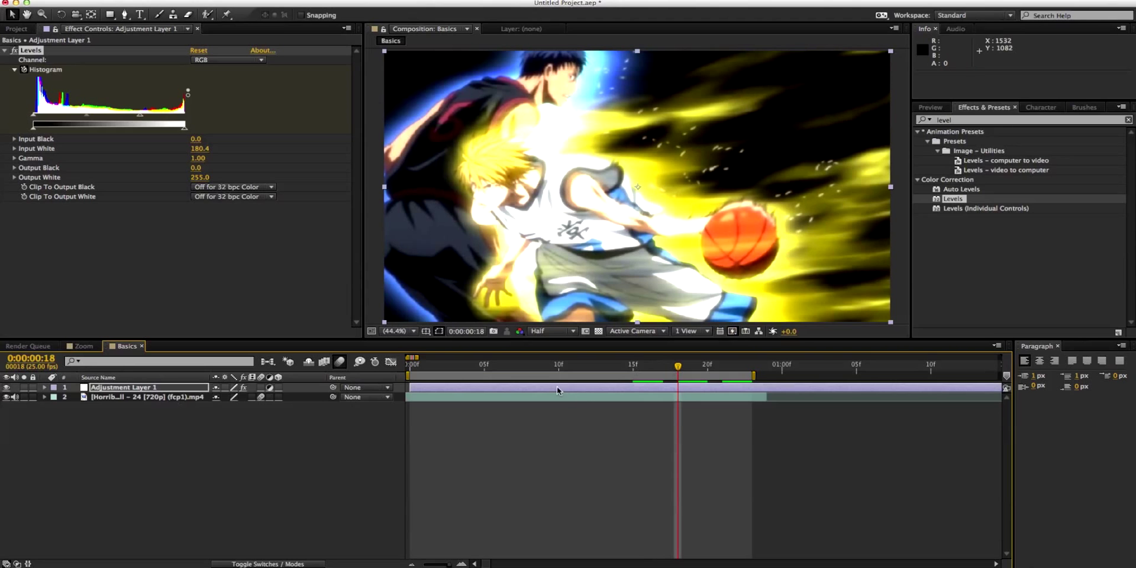
{"action": "key", "text": "Delete"}
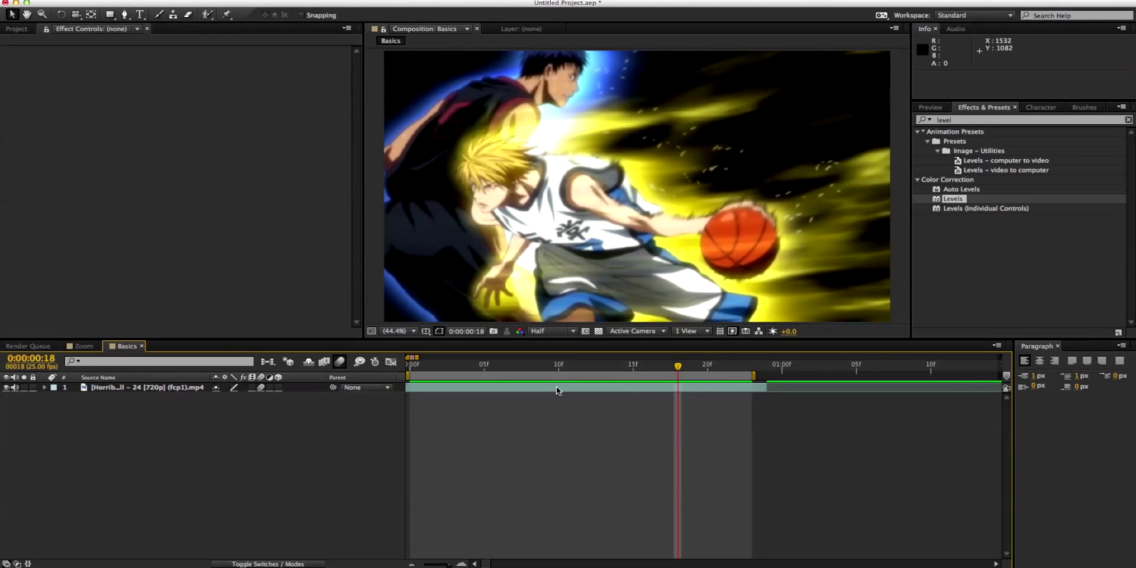
Show the video layer's Position, Scale, Rotation and Opacity properties one at a time, and collapse the layer
{"action": "left_click", "coordinate": [194, 388]}
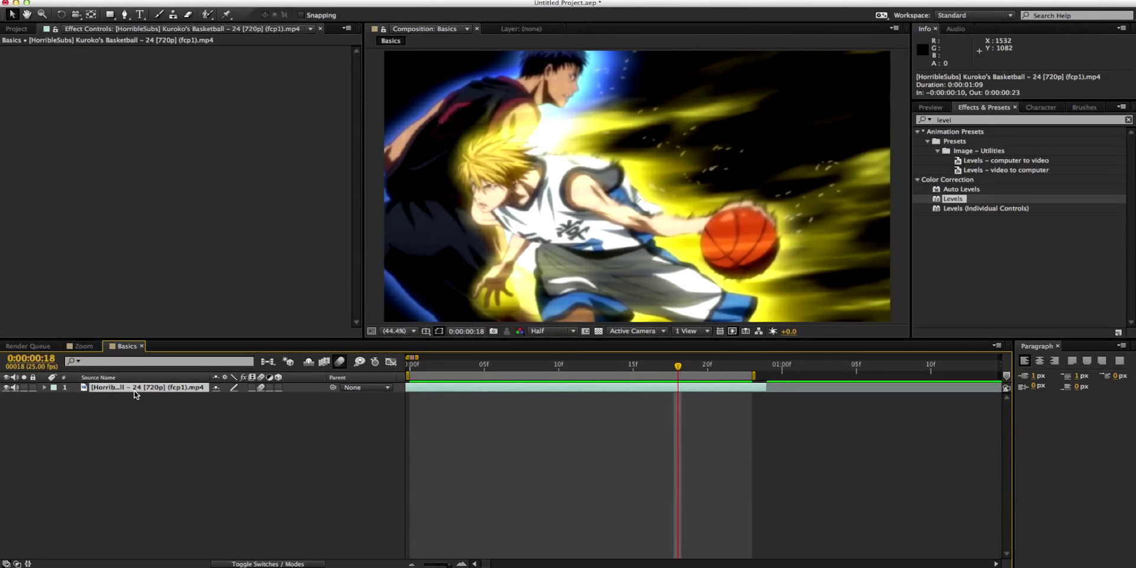
{"action": "key", "text": "p"}
{"action": "key", "text": "s"}
{"action": "key", "text": "r"}
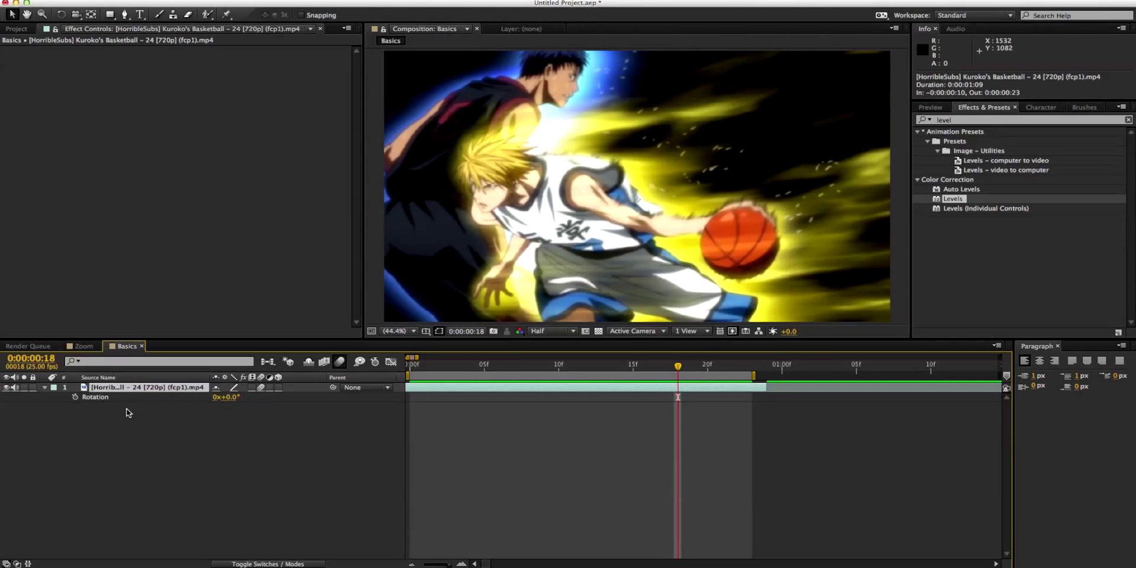
{"action": "key", "text": "t"}
{"action": "left_click", "coordinate": [46, 387]}
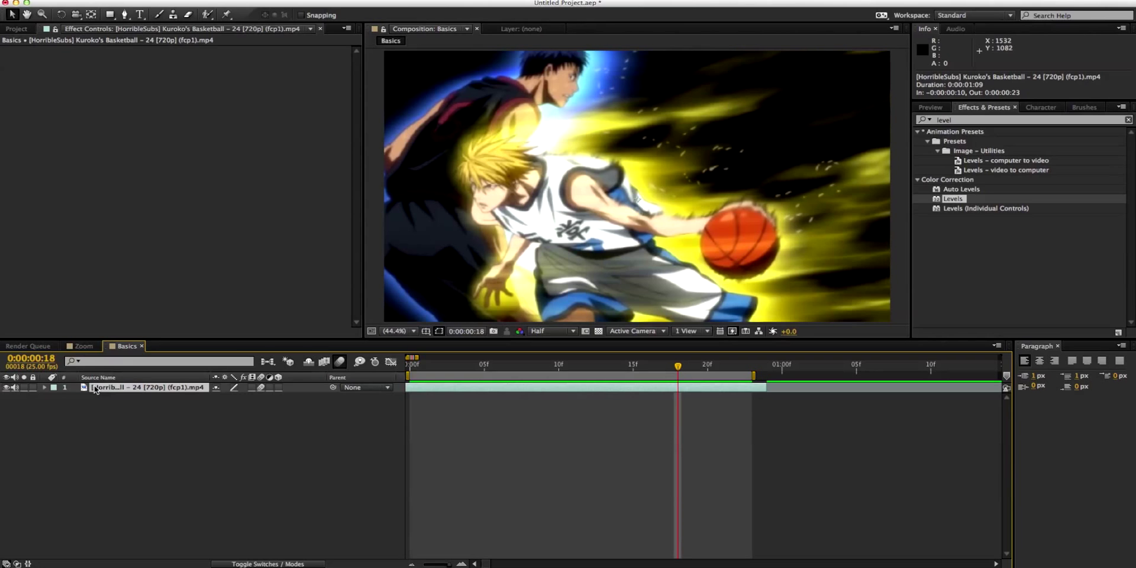
Show the video layer's Position, Scale and Rotation properties together, and collapse the layer
{"action": "key", "text": "p"}
{"action": "key", "text": "shift+s"}
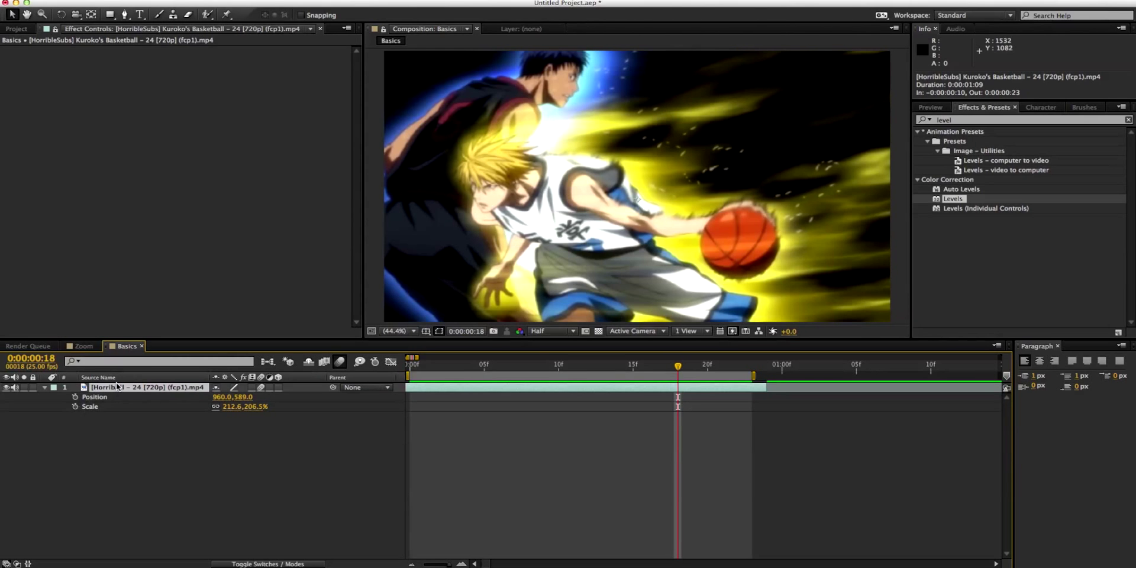
{"action": "key", "text": "shift+r"}
{"action": "left_click", "coordinate": [44, 389]}
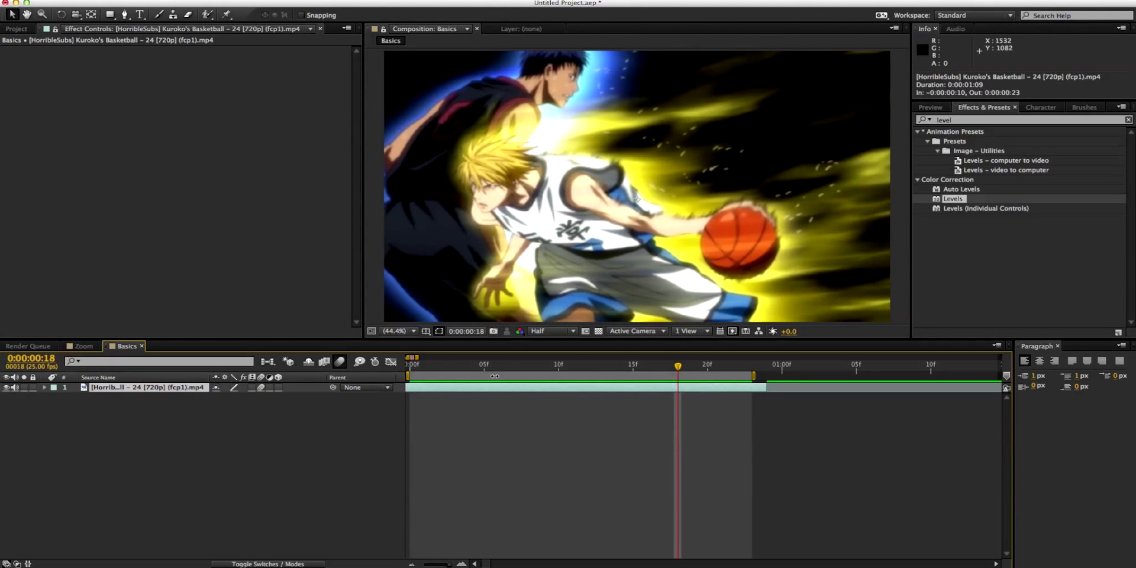
Set the work area to start at 0:00:00:05 and end at 0:00:01:02
{"action": "left_click_drag", "start_coordinate": [753, 376], "coordinate": [767, 377]}
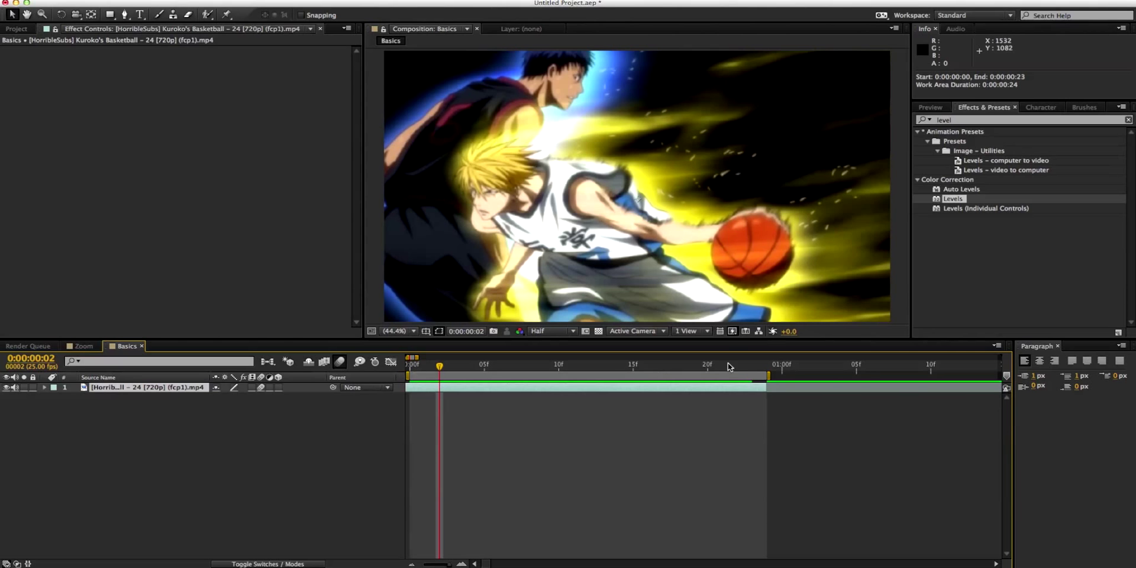
{"action": "left_click", "coordinate": [485, 366]}
{"action": "key", "text": "b"}
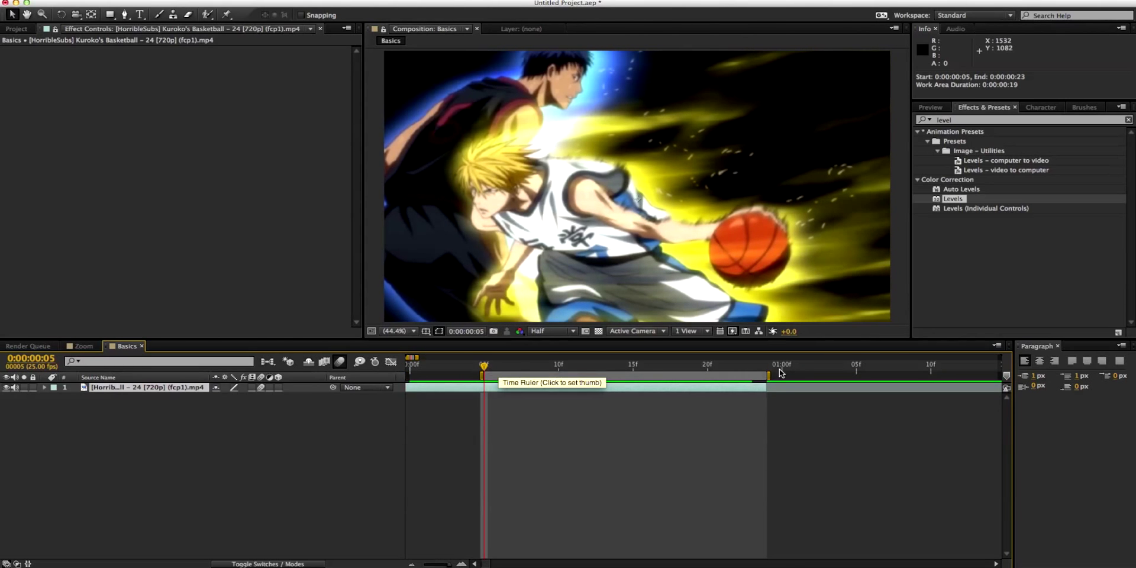
{"action": "left_click", "coordinate": [814, 368]}
{"action": "key", "text": "n"}
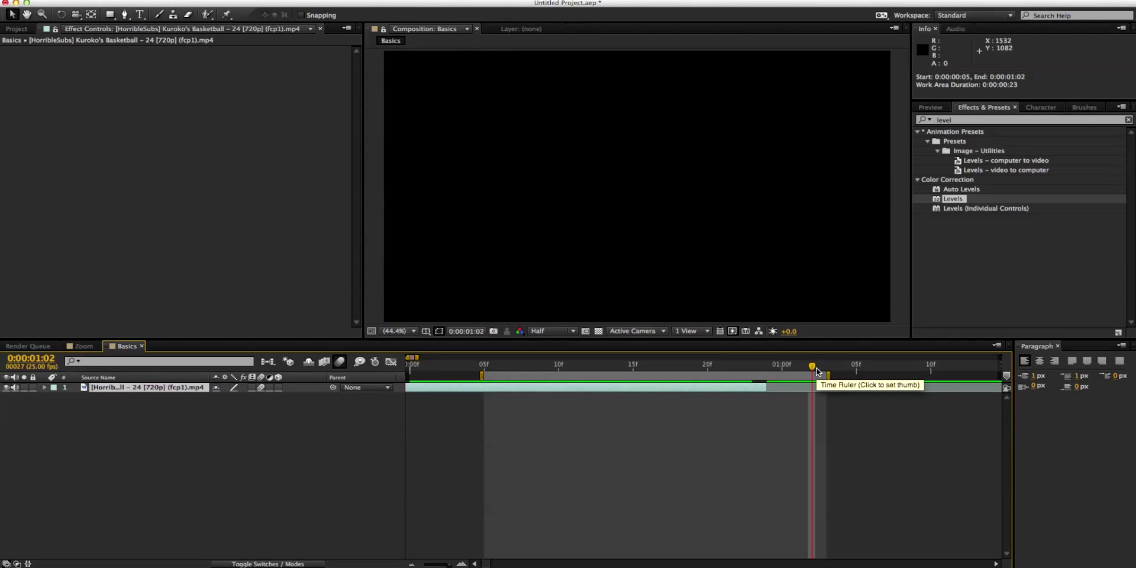
Reset the work area to start at 0:00:00:00 and end at 0:00:00:23, matching the clip's end
{"action": "key", "text": "Home"}
{"action": "key", "text": "b"}
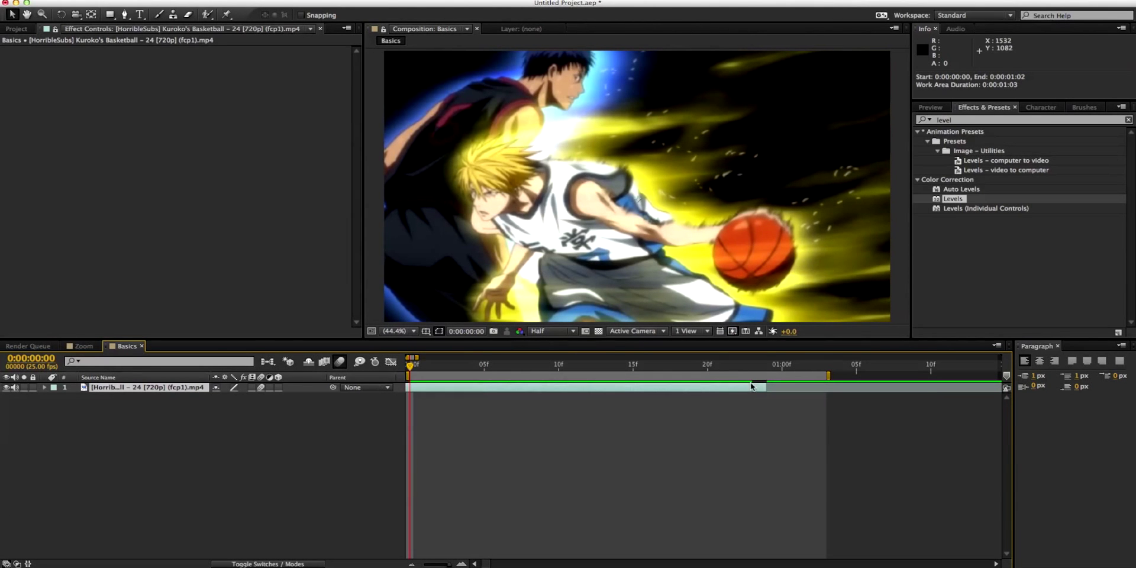
{"action": "left_click", "coordinate": [765, 368]}
{"action": "key", "text": "n"}
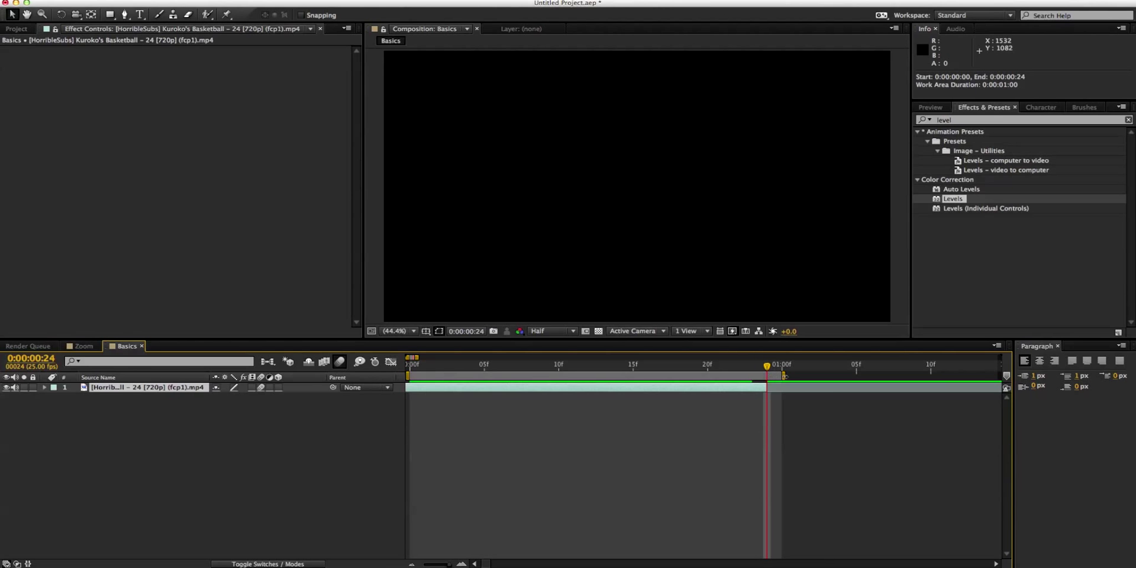
{"action": "left_click_drag", "start_coordinate": [608, 378], "coordinate": [448, 390]}
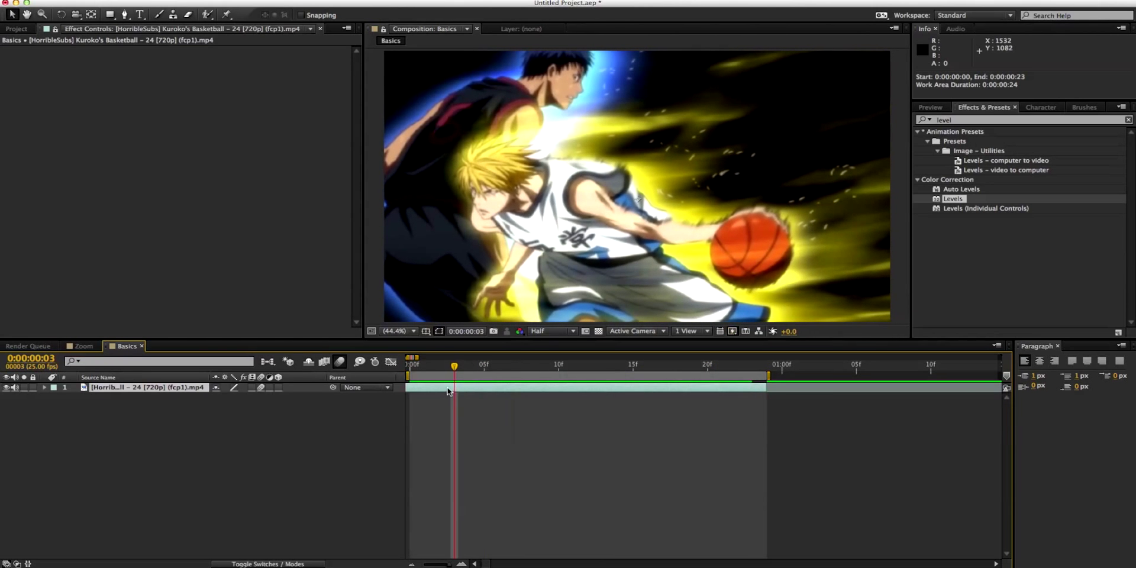
In the Zoom composition, make both video layers visible and go to the first frame
{"action": "left_click", "coordinate": [80, 345]}
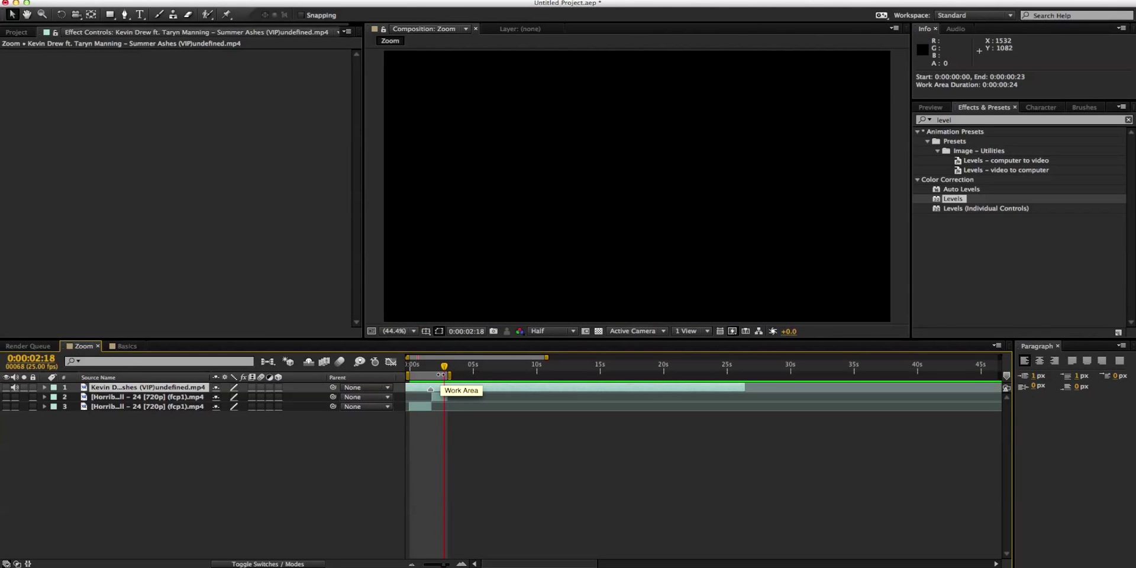
{"action": "scroll", "coordinate": [450, 387], "scroll_direction": "up", "scroll_amount": 3}
{"action": "scroll", "coordinate": [449, 383], "scroll_direction": "left", "scroll_amount": 2}
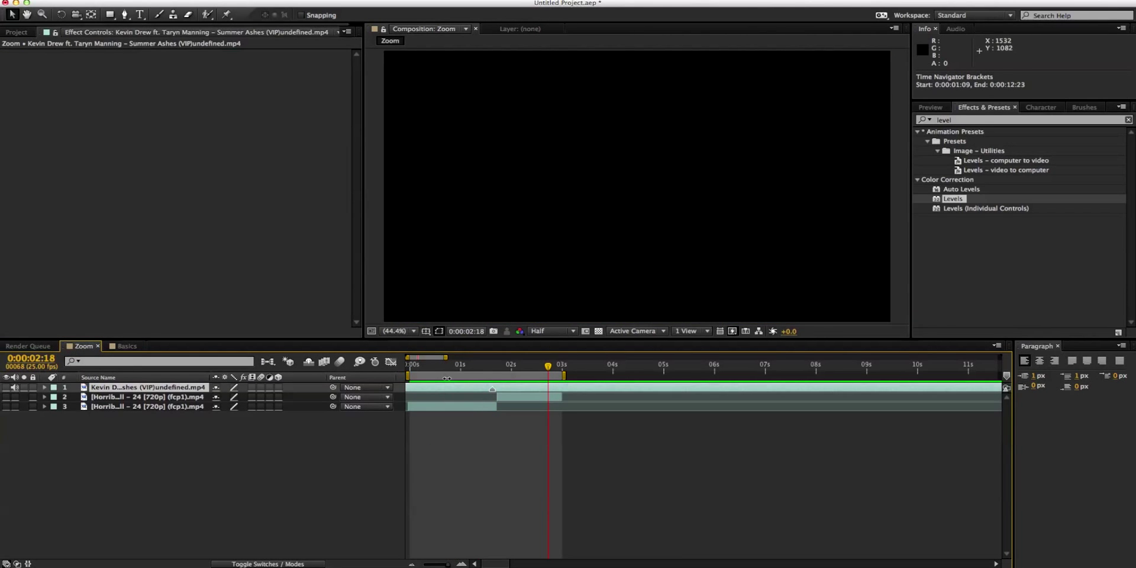
{"action": "left_click_drag", "start_coordinate": [439, 371], "coordinate": [410, 382]}
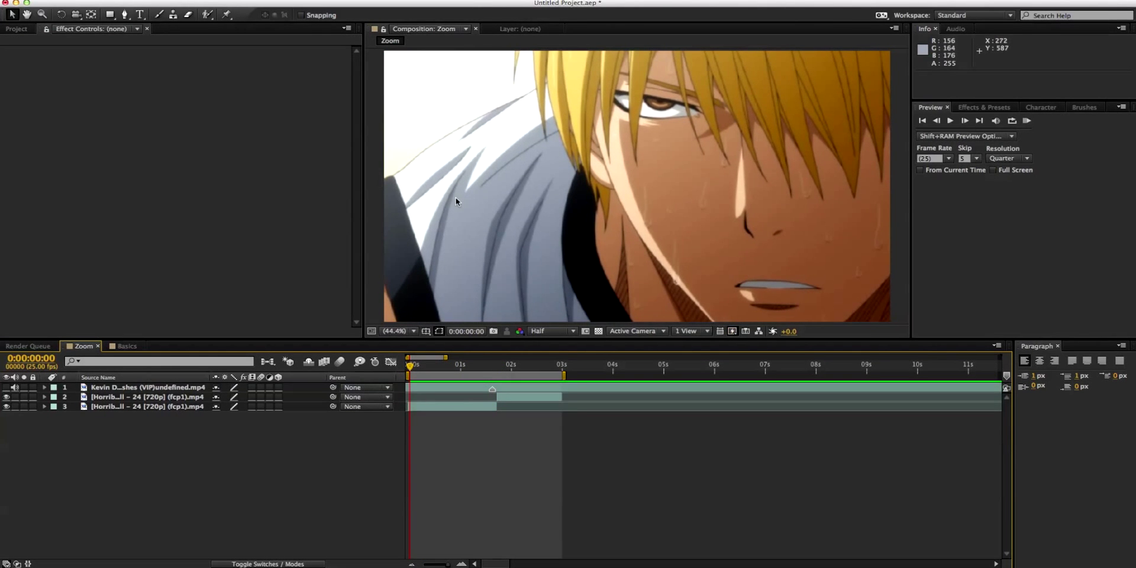
Reduce the composition view to 25% magnification and enlarge the timeline around 0:00:01:10
{"action": "scroll", "coordinate": [456, 197], "scroll_direction": "down", "scroll_amount": 4}
{"action": "scroll", "coordinate": [457, 203], "scroll_direction": "up", "scroll_amount": 5}
{"action": "scroll", "coordinate": [459, 204], "scroll_direction": "down", "scroll_amount": 5}
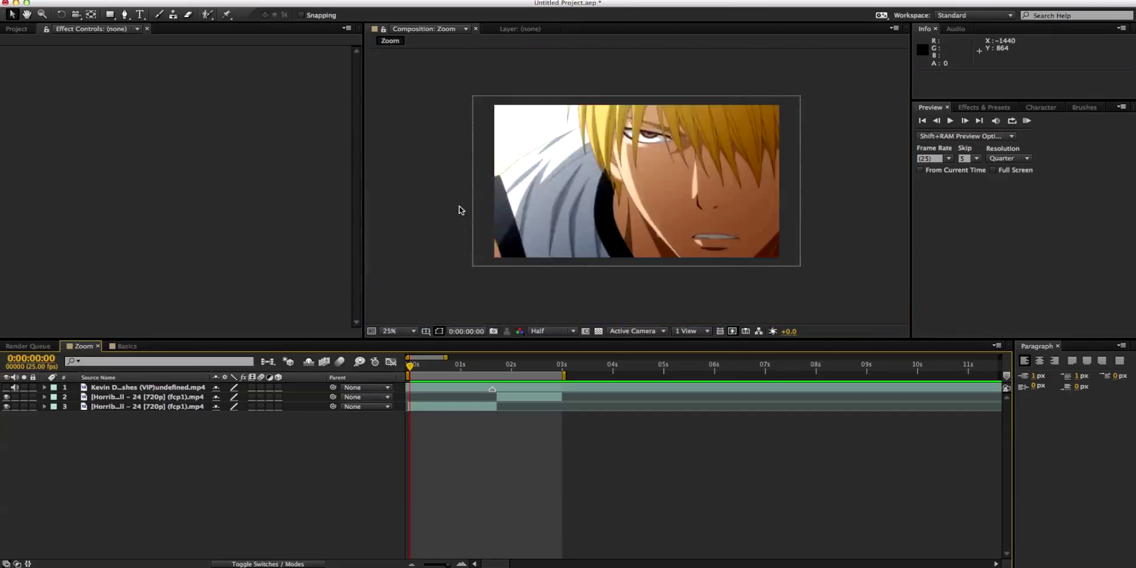
{"action": "scroll", "coordinate": [462, 211], "scroll_direction": "up", "scroll_amount": 2}
{"action": "left_click", "coordinate": [481, 366]}
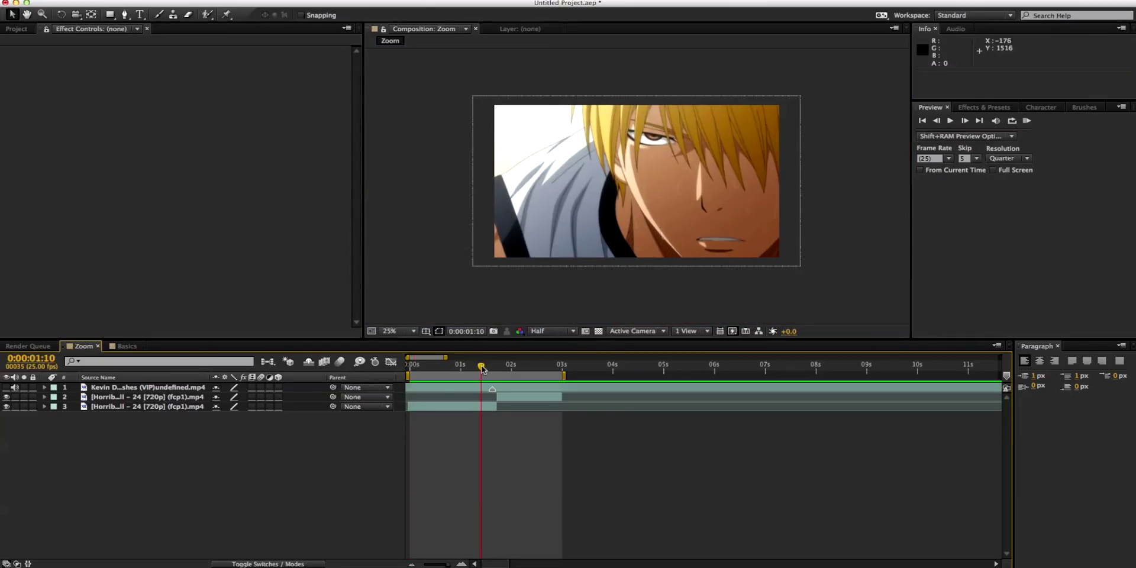
{"action": "key", "text": "equal"}
{"action": "key", "text": "equal"}
{"action": "key", "text": "equal"}
{"action": "key", "text": "equal"}
{"action": "key", "text": "equal"}
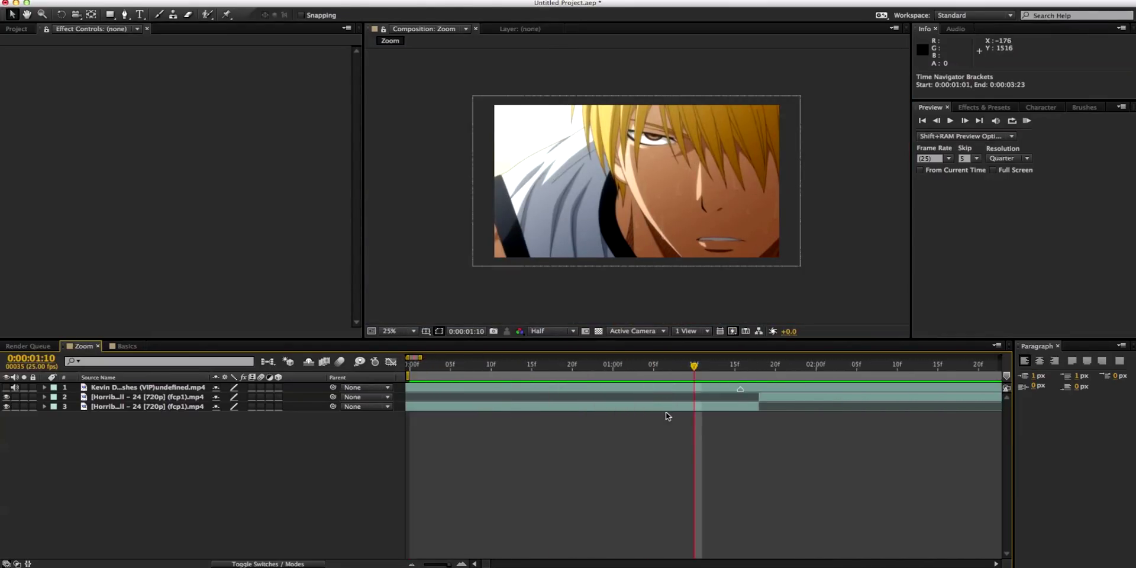
Show the Position and Scale properties of the third layer, the first video clip
{"action": "mouse_move", "coordinate": [695, 365]}
{"action": "left_mouse_down"}
{"action": "mouse_move", "coordinate": [754, 368]}
{"action": "mouse_move", "coordinate": [694, 368]}
{"action": "left_mouse_up"}
{"action": "left_click", "coordinate": [699, 408]}
{"action": "key", "text": "p"}
{"action": "key", "text": "shift+s"}
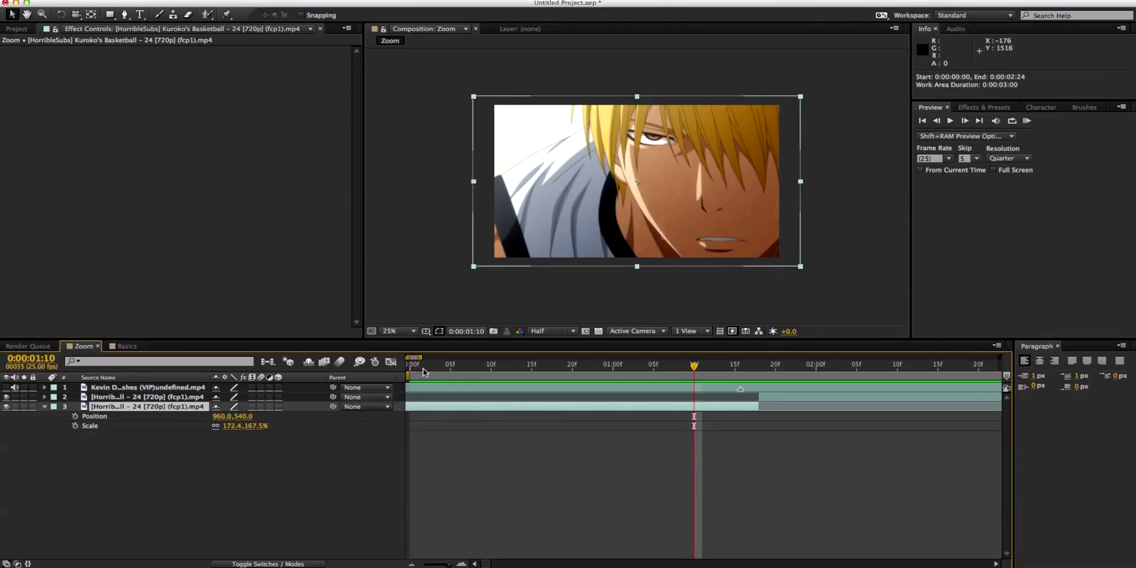
Fit the composition view to its panel and set a starting Position keyframe on the third layer at 0:00:00:00
{"action": "key", "text": "Home"}
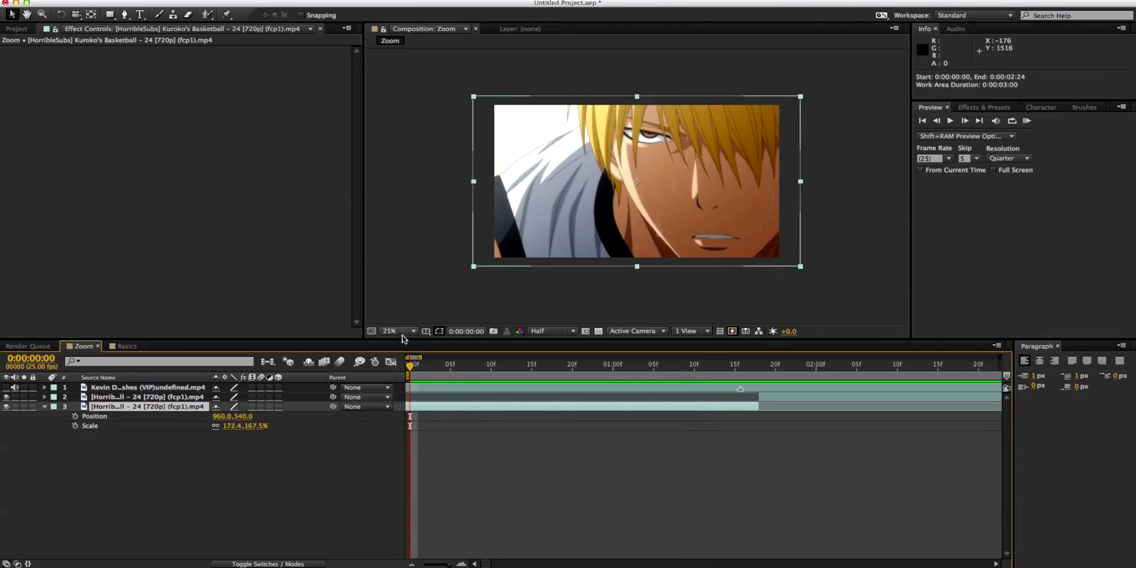
{"action": "left_click", "coordinate": [398, 331]}
{"action": "left_click", "coordinate": [414, 353]}
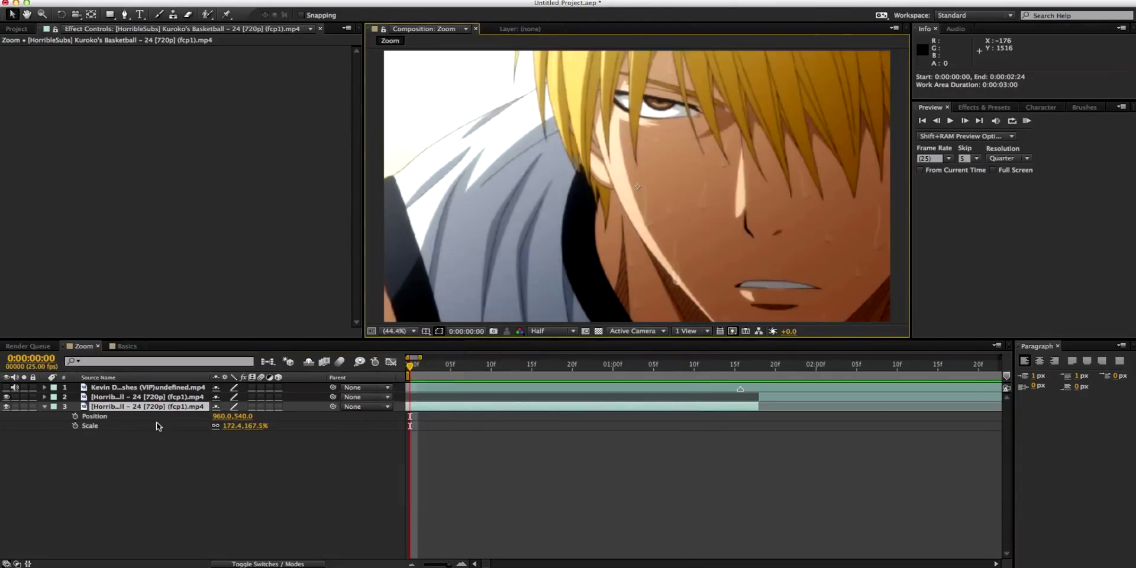
{"action": "left_click", "coordinate": [75, 416]}
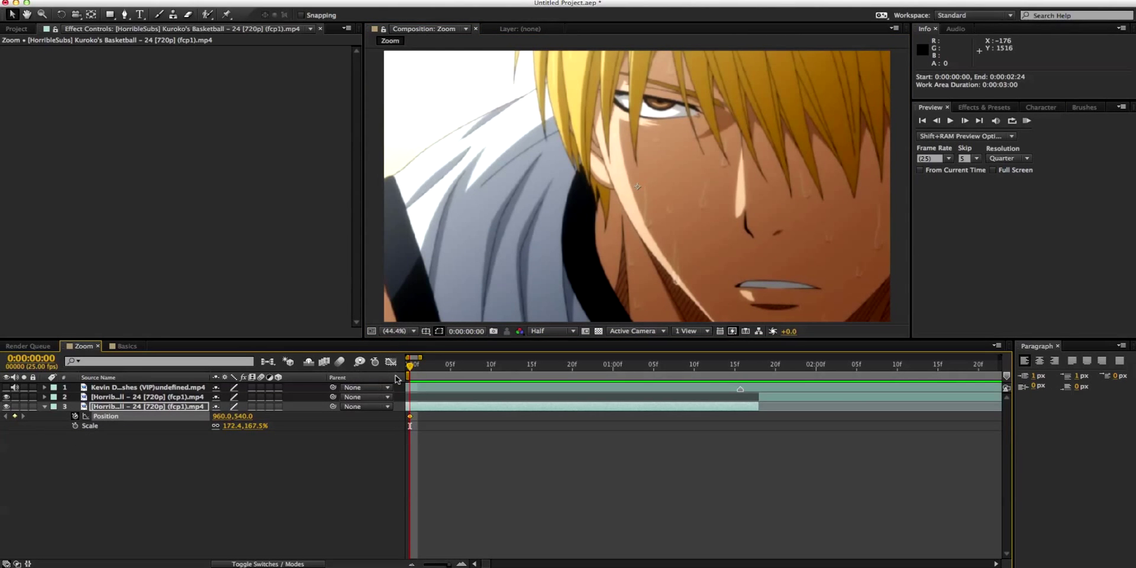
Keyframe the third layer's Position at about 933, 551 at 0:00:00:19 and about 962, 558 at 0:00:01:10
{"action": "left_click_drag", "start_coordinate": [410, 370], "coordinate": [689, 372]}
{"action": "left_click_drag", "start_coordinate": [579, 368], "coordinate": [564, 368]}
{"action": "left_click_drag", "start_coordinate": [741, 272], "coordinate": [733, 277]}
{"action": "left_click", "coordinate": [700, 366]}
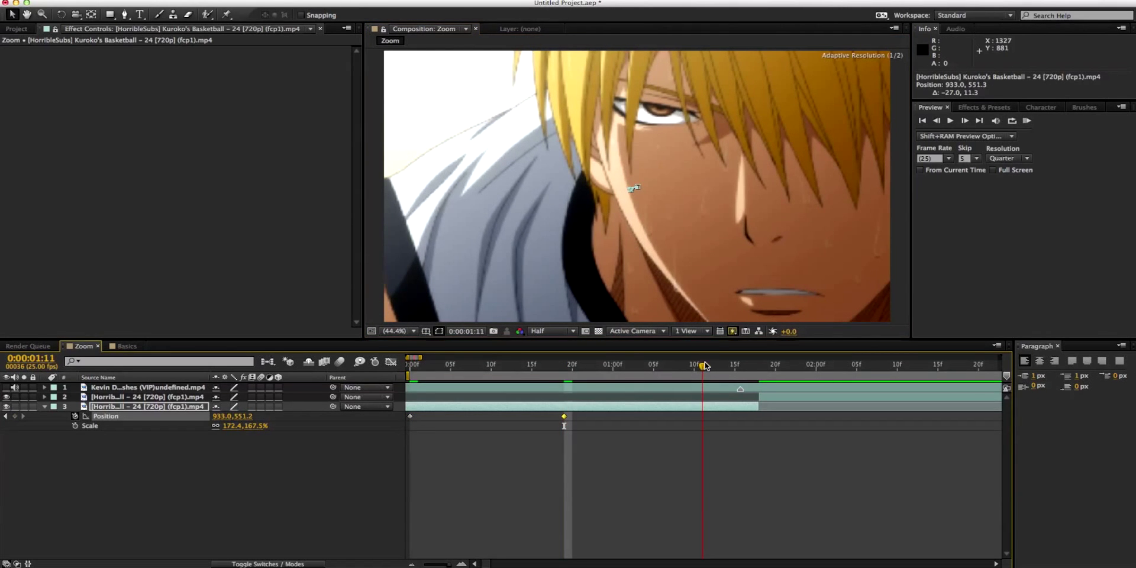
{"action": "left_click_drag", "start_coordinate": [688, 310], "coordinate": [695, 312]}
Move the middle Position keyframe one frame earlier and add another Position keyframe at 0:00:01:11
{"action": "left_click", "coordinate": [564, 416]}
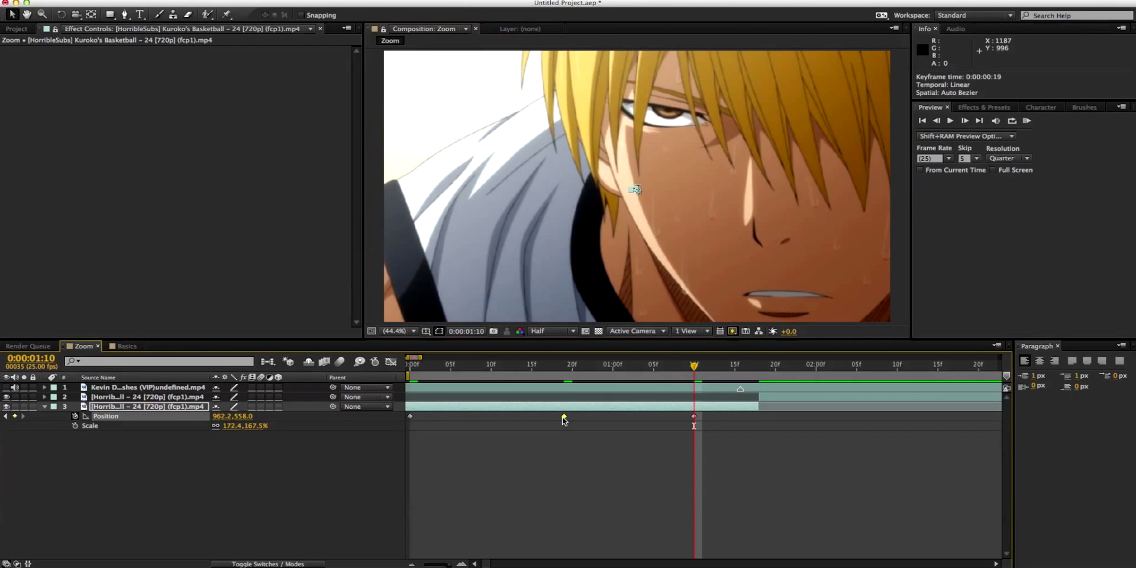
{"action": "left_click_drag", "start_coordinate": [471, 370], "coordinate": [694, 383]}
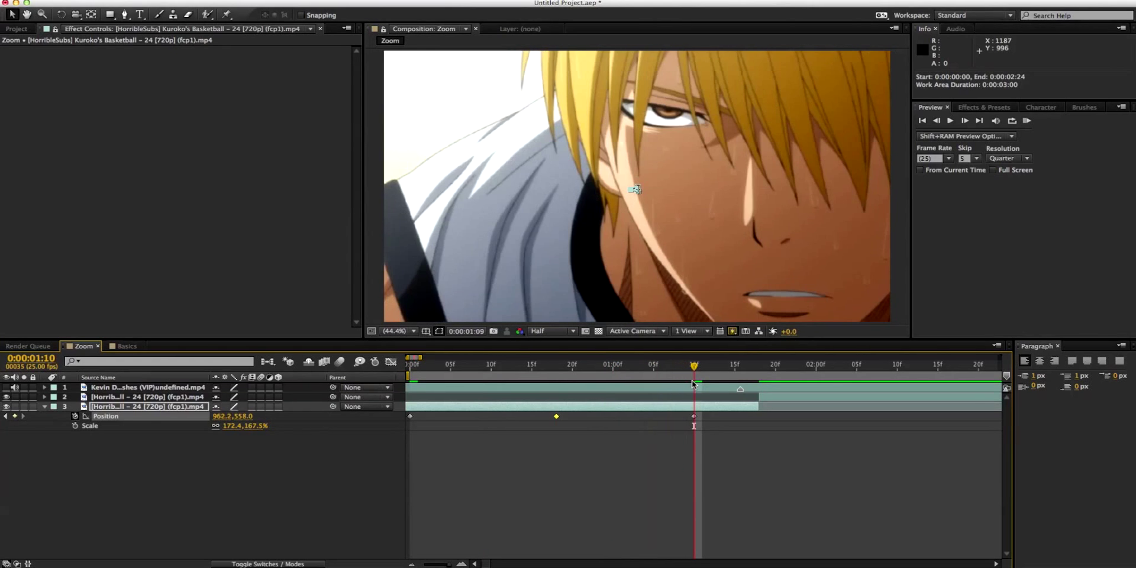
{"action": "left_click", "coordinate": [694, 416]}
{"action": "left_click_drag", "start_coordinate": [695, 368], "coordinate": [702, 368]}
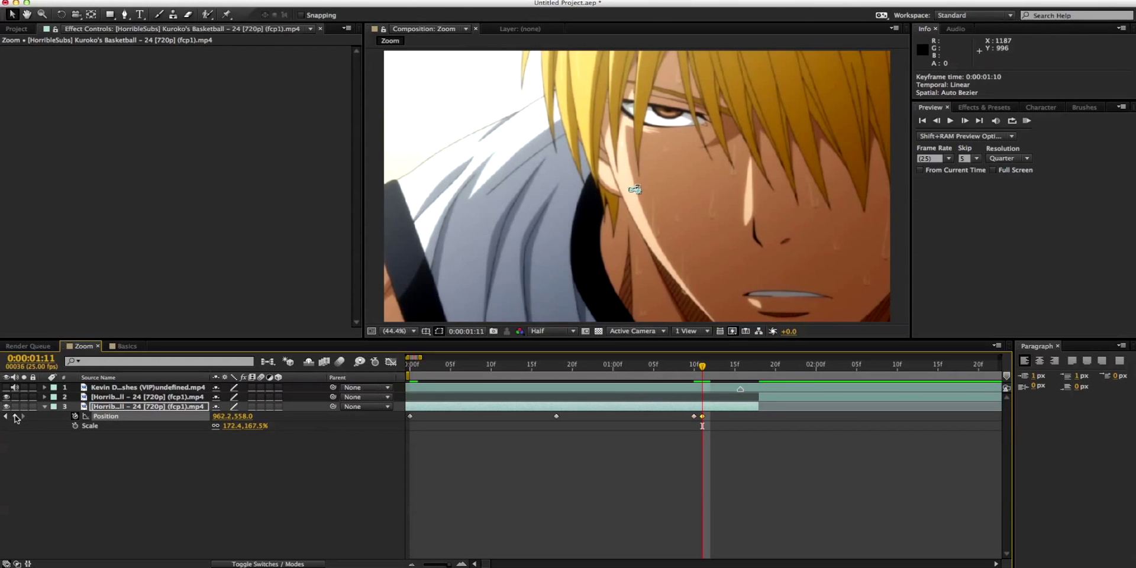
Keyframe the third layer's Scale at 0:00:01:11 and enlarge it to about 610.9, 593.5% at 0:00:01:17
{"action": "left_click", "coordinate": [75, 426]}
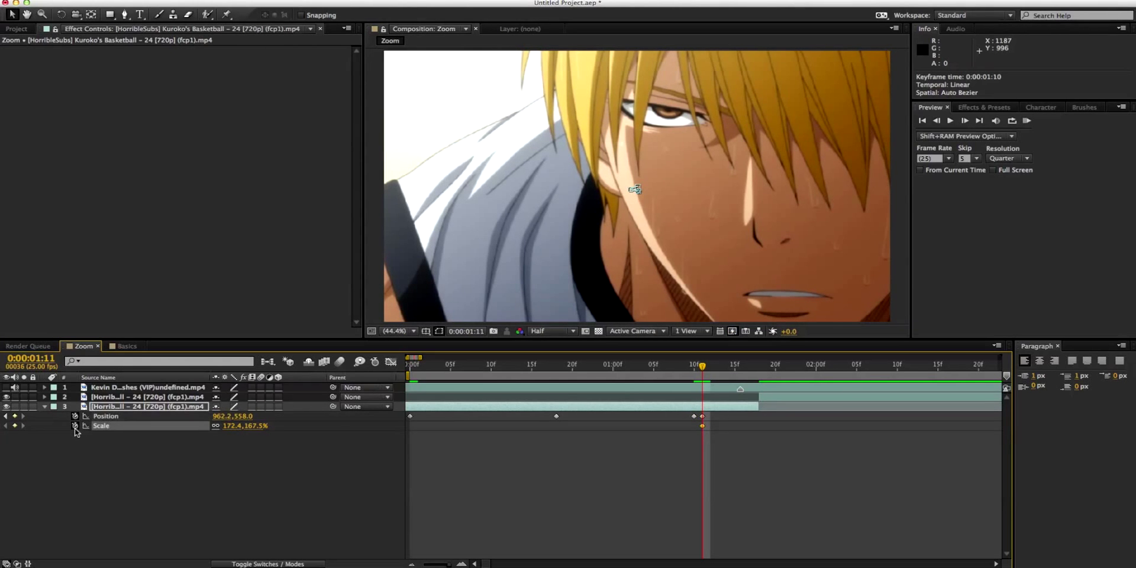
{"action": "left_click_drag", "start_coordinate": [702, 368], "coordinate": [751, 368]}
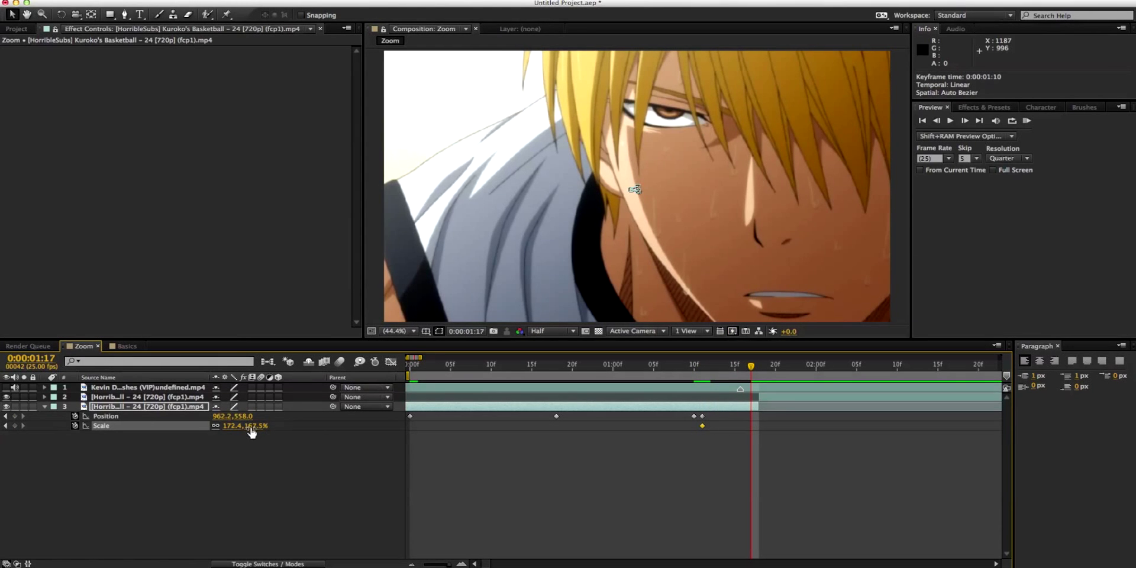
{"action": "left_click_drag", "start_coordinate": [254, 426], "coordinate": [260, 426]}
Move the enlarged clip at 0:00:01:17 to bring the eye into view, check the zoom, and undo the last reposition, leaving Position about 528, 1505
{"action": "left_click_drag", "start_coordinate": [772, 280], "coordinate": [751, 367]}
{"action": "left_click_drag", "start_coordinate": [748, 240], "coordinate": [726, 310]}
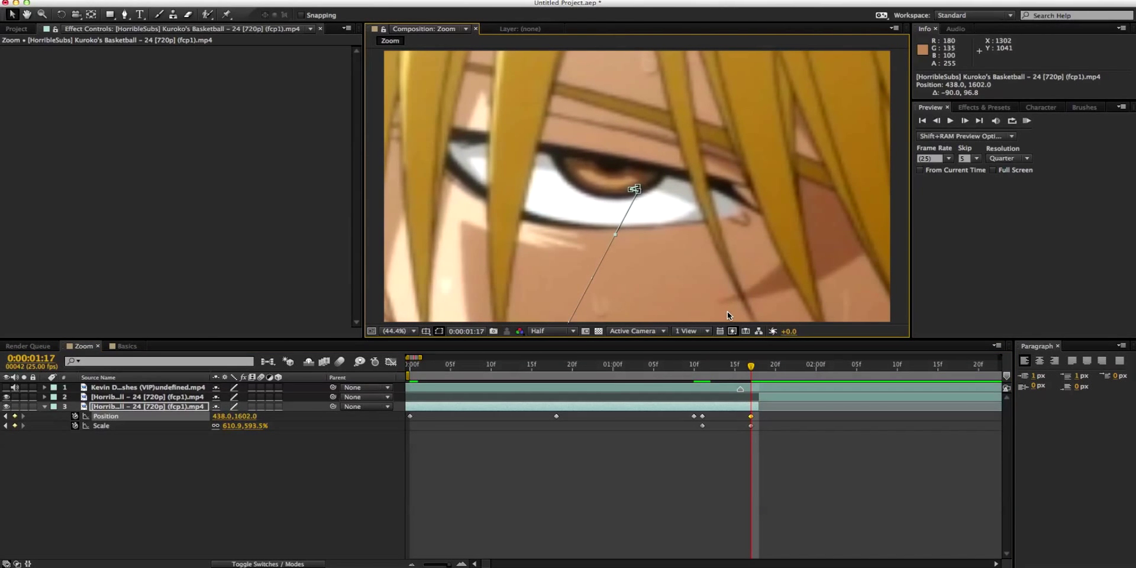
{"action": "left_click", "coordinate": [763, 366]}
{"action": "left_click_drag", "start_coordinate": [758, 366], "coordinate": [702, 390]}
{"action": "key", "text": "ctrl+z"}
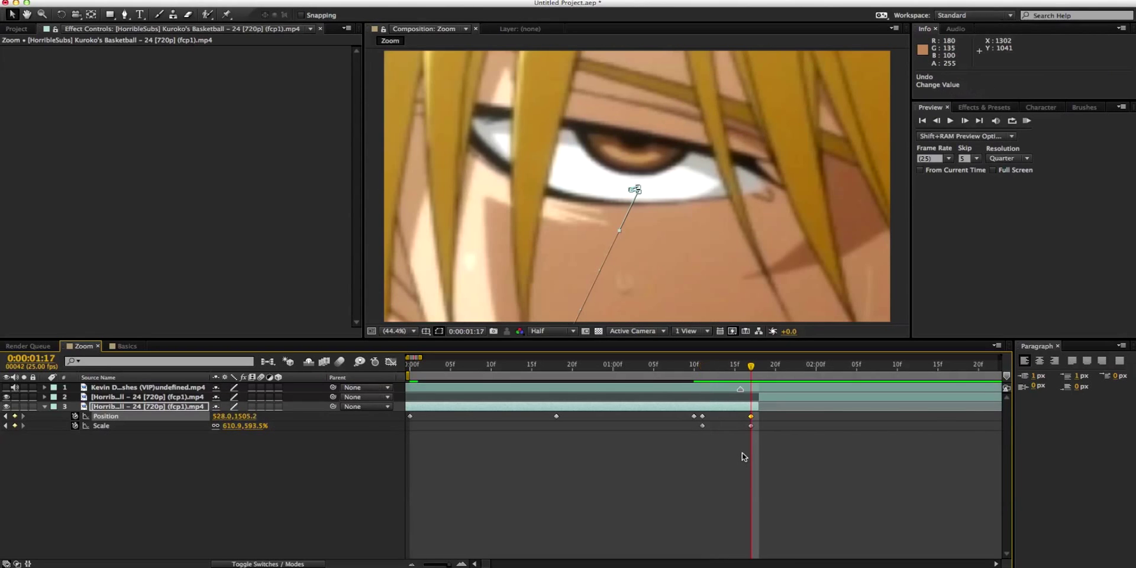
Delete the Position and Scale keyframes at 0:00:01:17 and 0:00:01:11, and move the 0:00:01:10 Position keyframe to 0:00:01:11
{"action": "left_click_drag", "start_coordinate": [762, 440], "coordinate": [737, 414]}
{"action": "key", "text": "Delete"}
{"action": "left_click", "coordinate": [699, 368]}
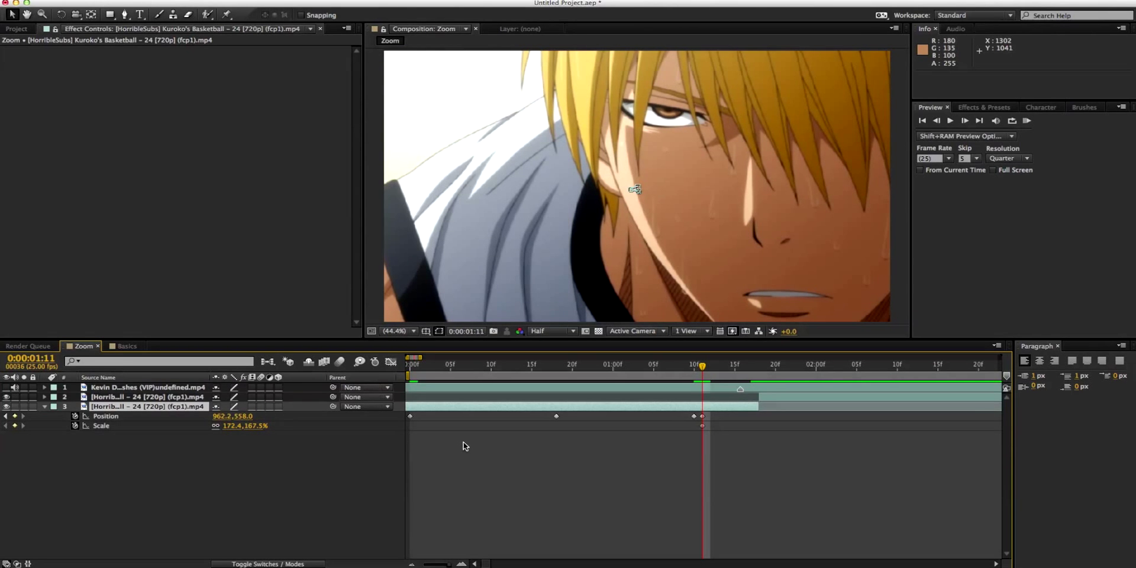
{"action": "left_click", "coordinate": [703, 425]}
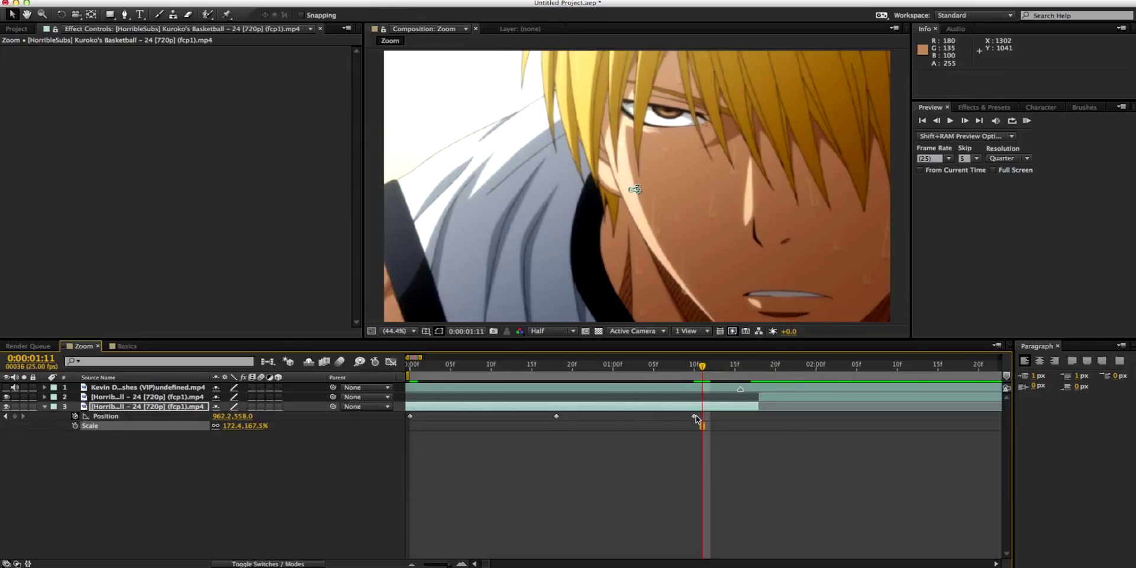
{"action": "left_click_drag", "start_coordinate": [696, 418], "coordinate": [701, 418]}
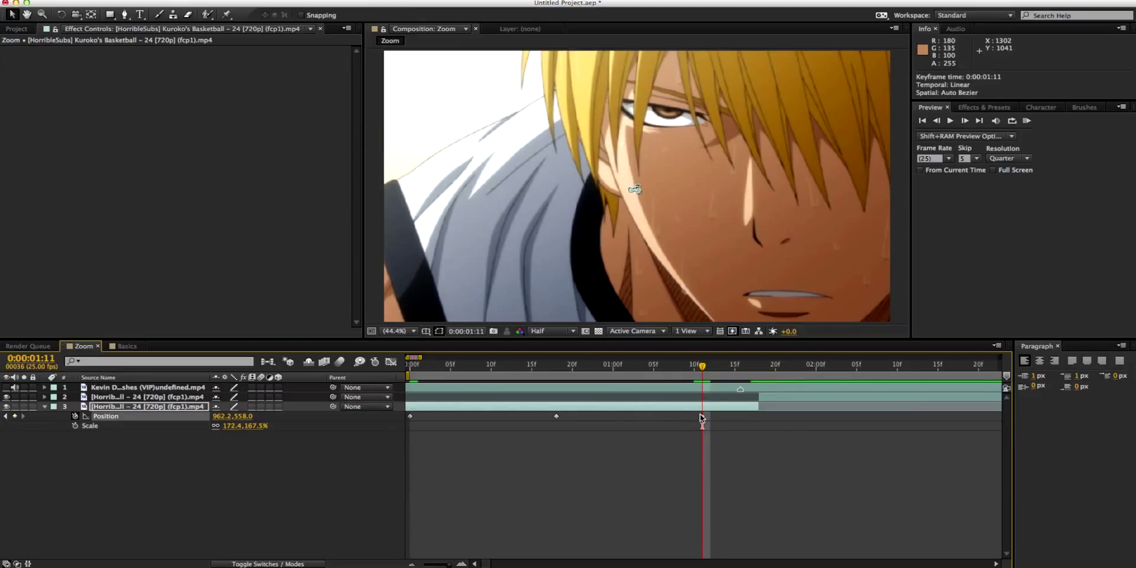
Rebuild the zoom with a Scale keyframe at 0:00:01:11, Scale about 591.4, 574.5% and Position about 483, 1521 at 0:00:01:17, and check it
{"action": "left_click", "coordinate": [75, 425]}
{"action": "left_click_drag", "start_coordinate": [729, 371], "coordinate": [751, 366]}
{"action": "left_click_drag", "start_coordinate": [233, 426], "coordinate": [615, 423]}
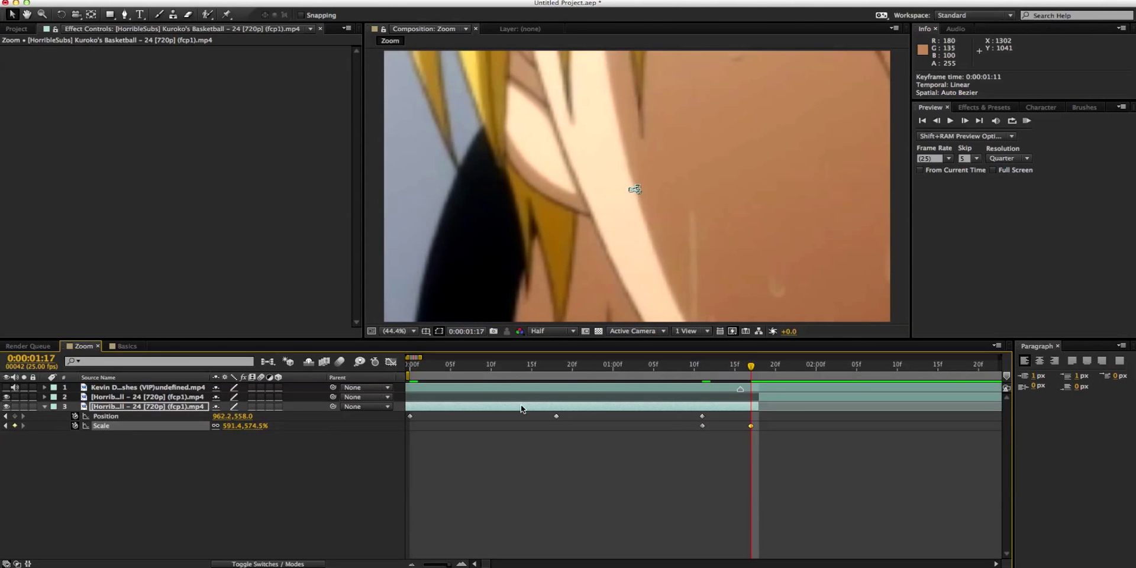
{"action": "left_click_drag", "start_coordinate": [790, 197], "coordinate": [732, 316]}
{"action": "left_click_drag", "start_coordinate": [644, 65], "coordinate": [644, 176]}
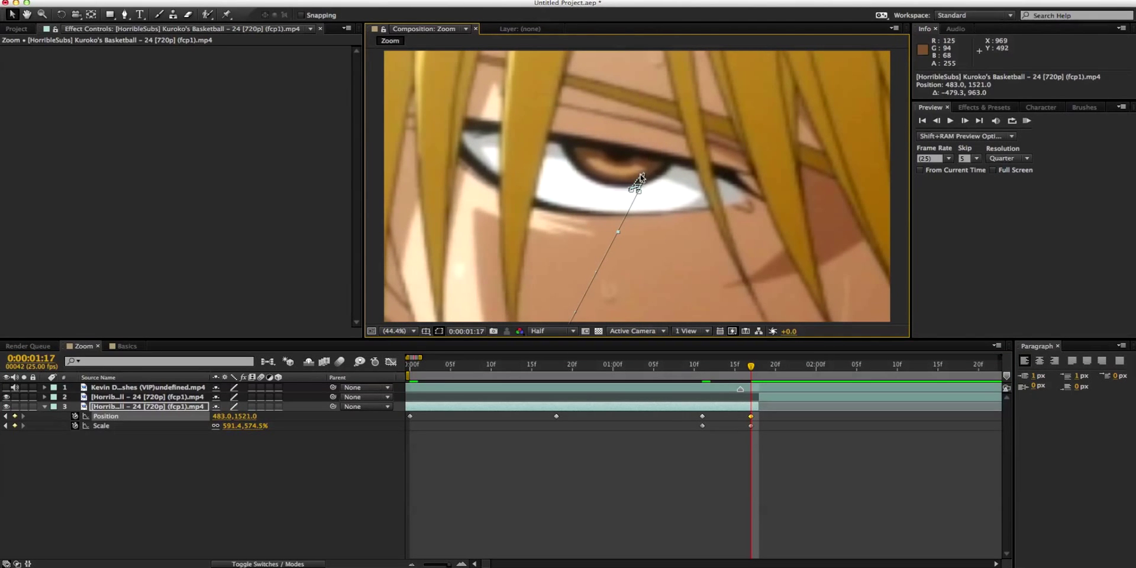
{"action": "left_click_drag", "start_coordinate": [748, 372], "coordinate": [652, 399]}
Undo the rebuilt zoom and the keyframe deletions, back to the first set of Position and Scale keyframes
{"action": "key", "text": "ctrl+z"}
{"action": "key", "text": "ctrl+z"}
{"action": "key", "text": "ctrl+z"}
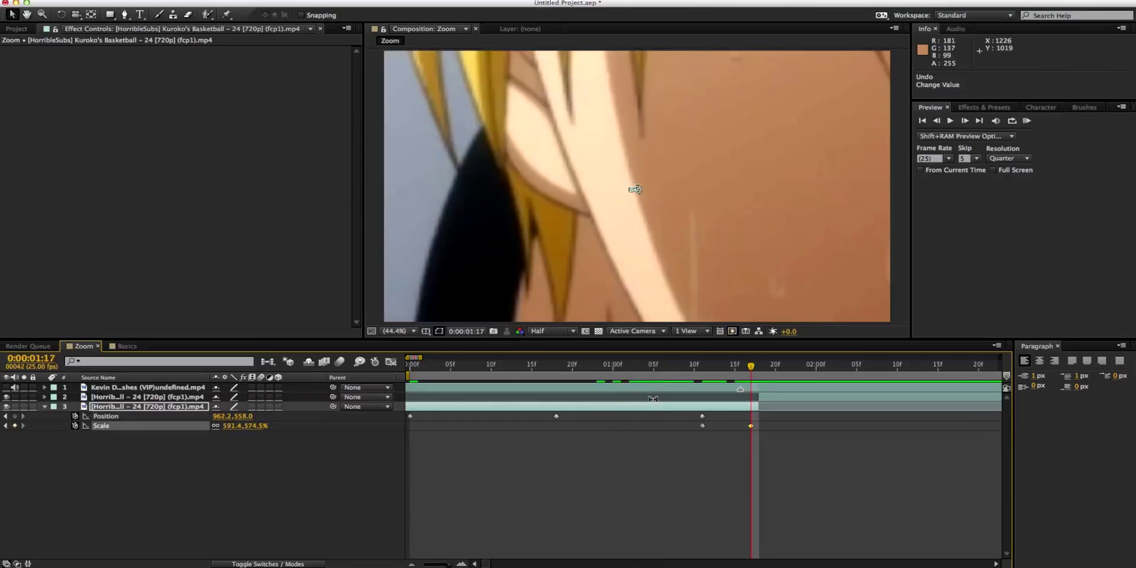
{"action": "key", "text": "ctrl+z"}
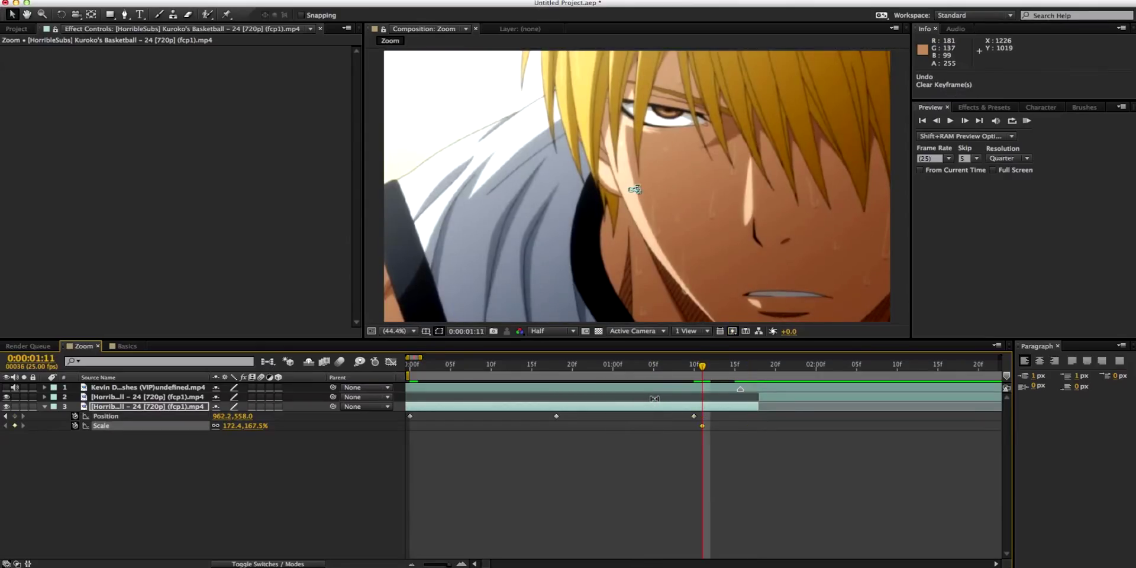
{"action": "key", "text": "k"}
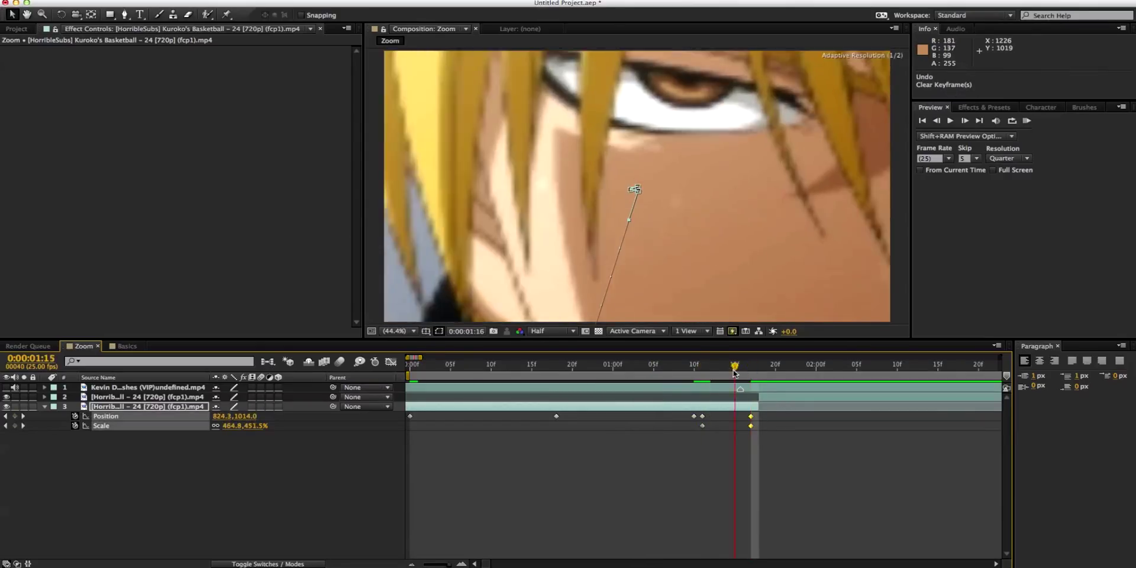
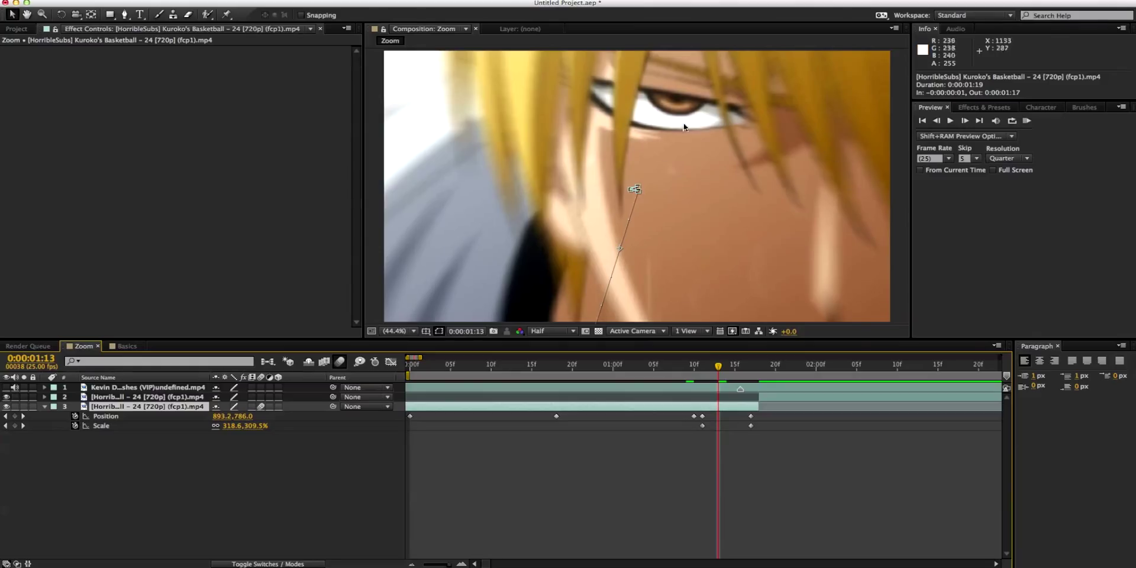
Set the third layer's Position to about 460.5, 1584 at 0:00:01:17 and play a RAM preview of the zoom
{"action": "left_click_drag", "start_coordinate": [724, 370], "coordinate": [751, 367]}
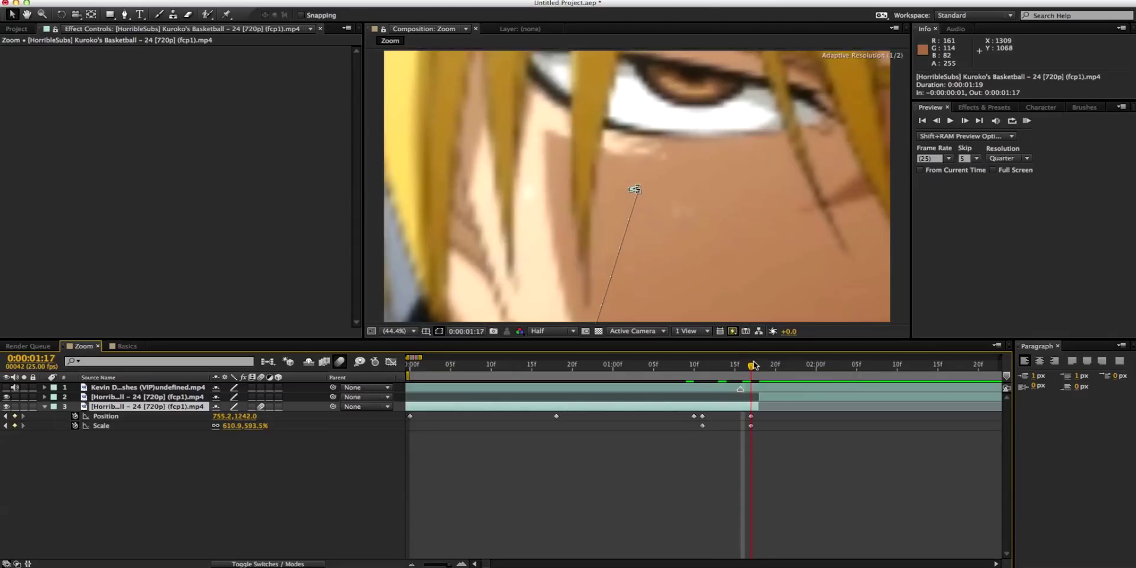
{"action": "left_click_drag", "start_coordinate": [747, 255], "coordinate": [793, 228]}
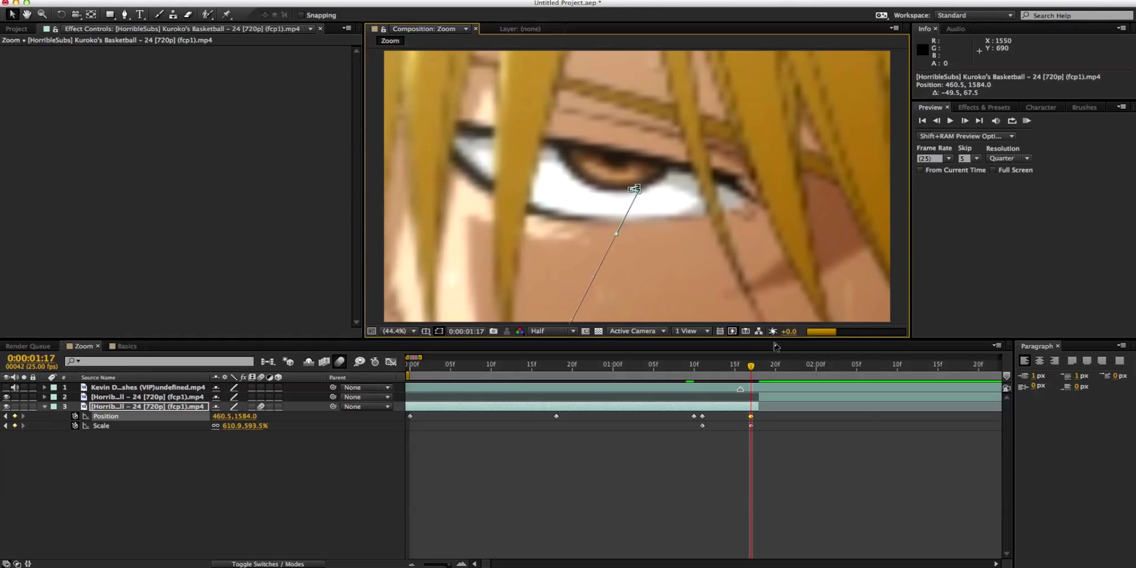
{"action": "left_click", "coordinate": [1027, 121]}
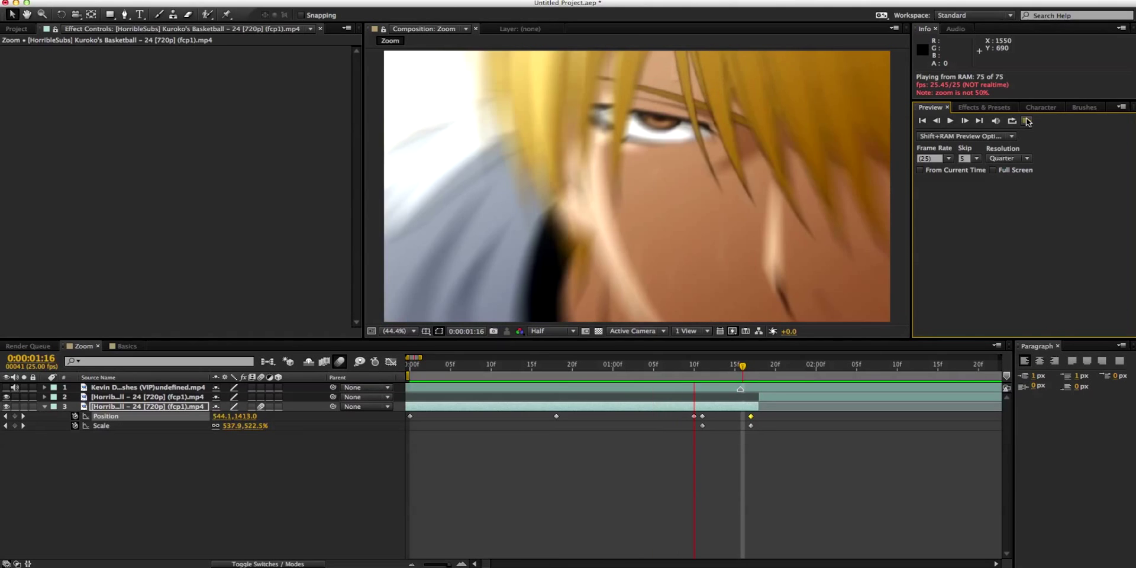
{"action": "left_click", "coordinate": [1027, 121]}
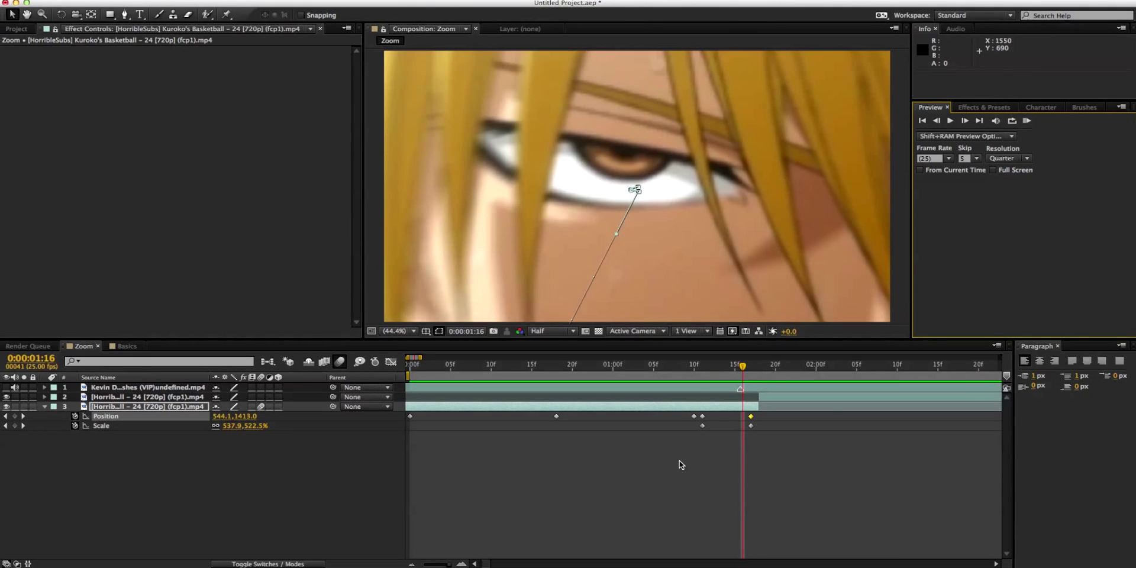
Shift the Position keyframes at 0:00:01:10 and 0:00:01:11 and the Scale keyframe at 0:00:01:11 three frames later, and preview the faster zoom
{"action": "left_click_drag", "start_coordinate": [712, 366], "coordinate": [742, 366]}
{"action": "left_click_drag", "start_coordinate": [678, 417], "coordinate": [728, 428]}
{"action": "left_click", "coordinate": [702, 426]}
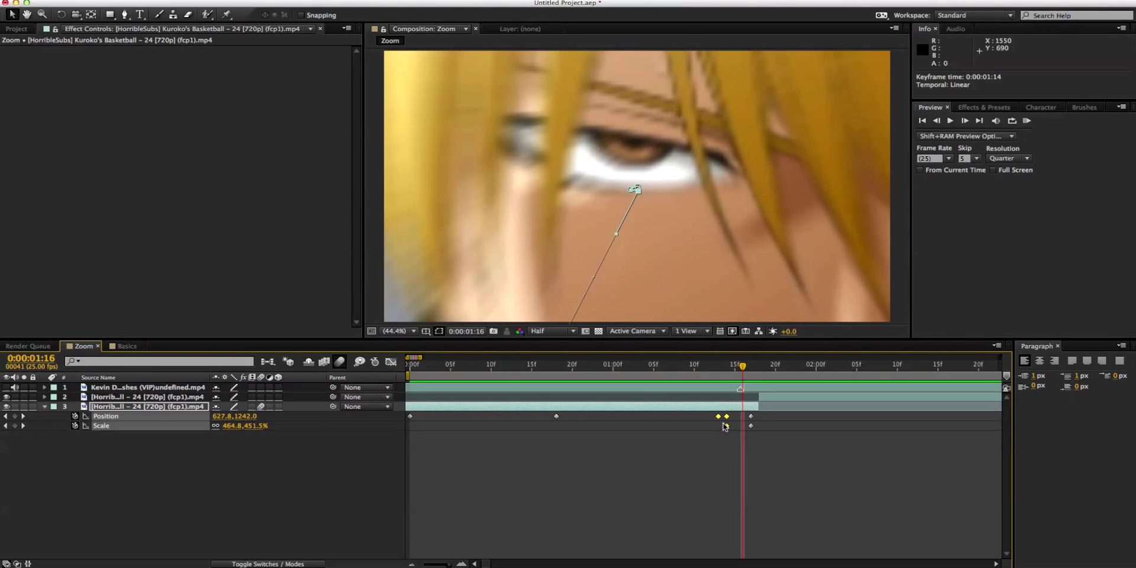
{"action": "left_click", "coordinate": [1027, 122]}
{"action": "left_click", "coordinate": [1027, 122]}
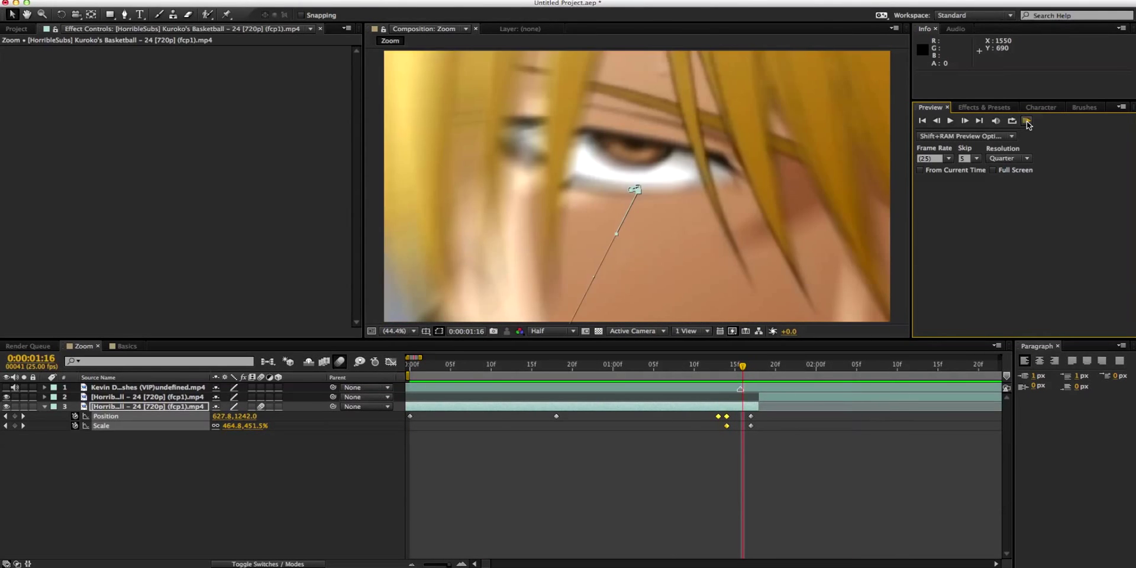
{"action": "key", "text": "space"}
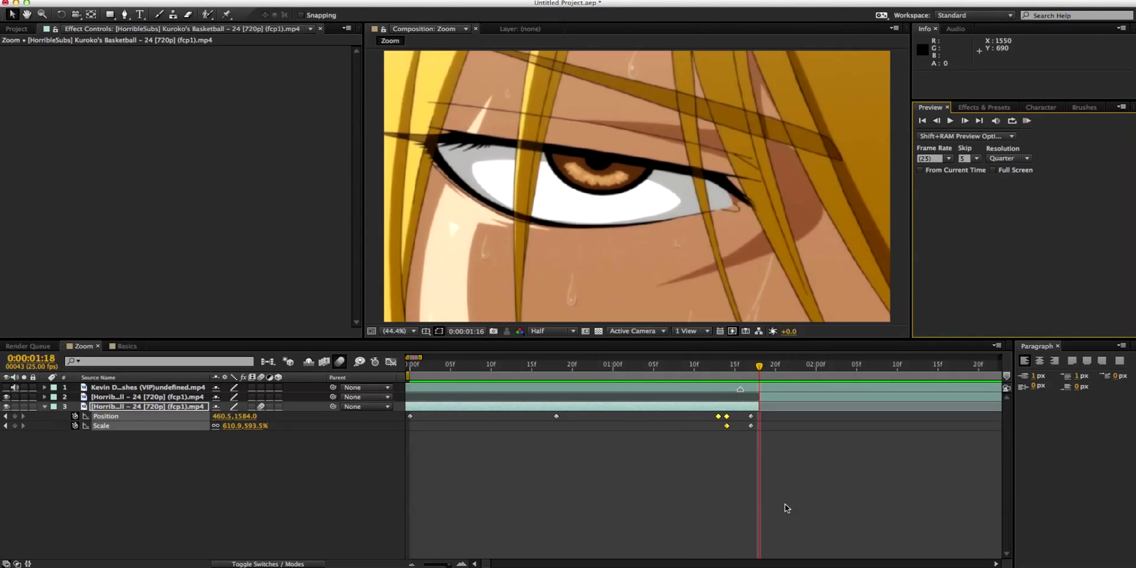
Shift the last three Position and both Scale keyframes one frame later so the zoom ends at 0:00:01:18, and preview the animation
{"action": "left_click", "coordinate": [751, 416], "text": "shift"}
{"action": "left_click", "coordinate": [750, 425], "text": "shift"}
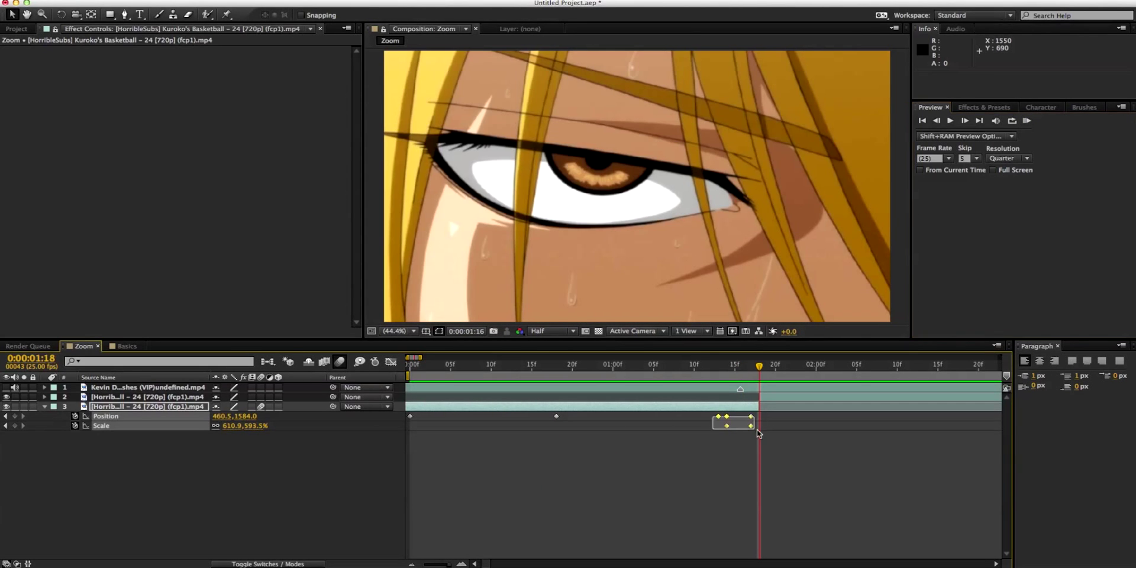
{"action": "left_click_drag", "start_coordinate": [751, 416], "coordinate": [759, 416]}
{"action": "left_click", "coordinate": [1028, 121]}
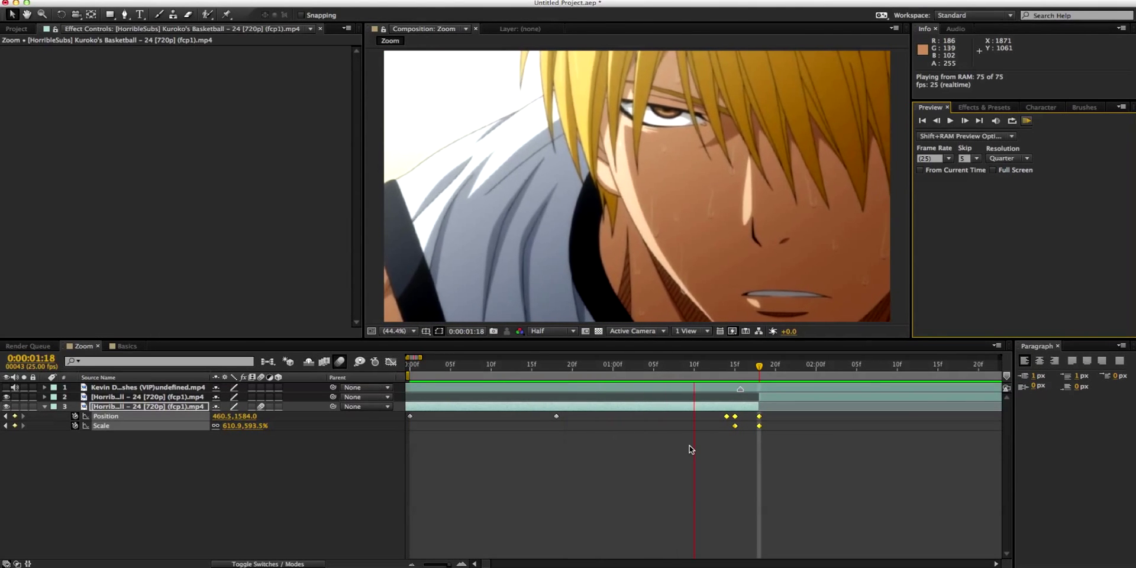
{"action": "left_click", "coordinate": [700, 436]}
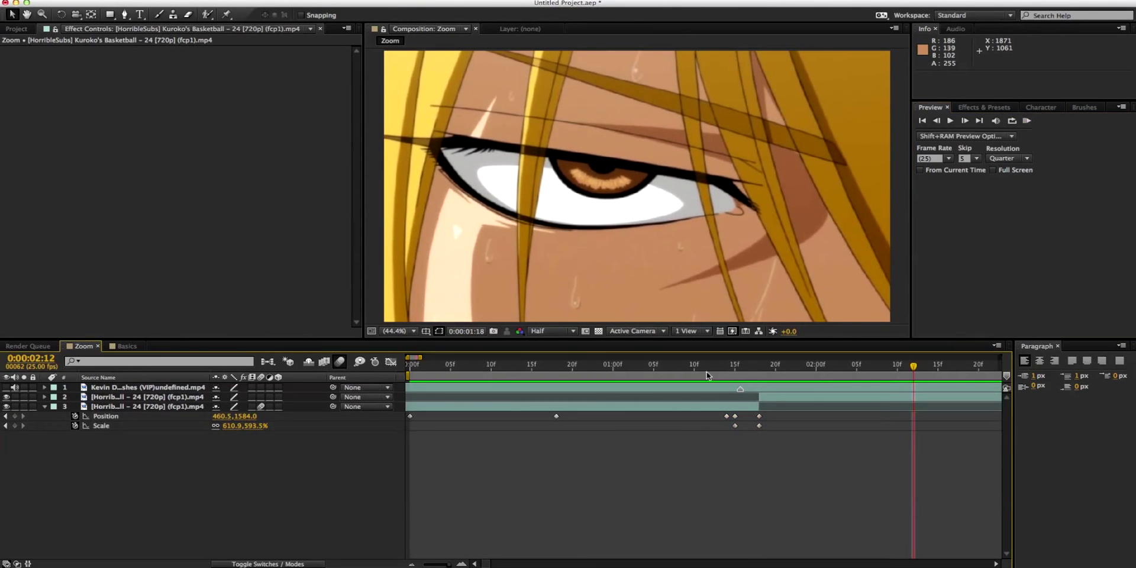
{"action": "left_click_drag", "start_coordinate": [708, 372], "coordinate": [425, 396]}
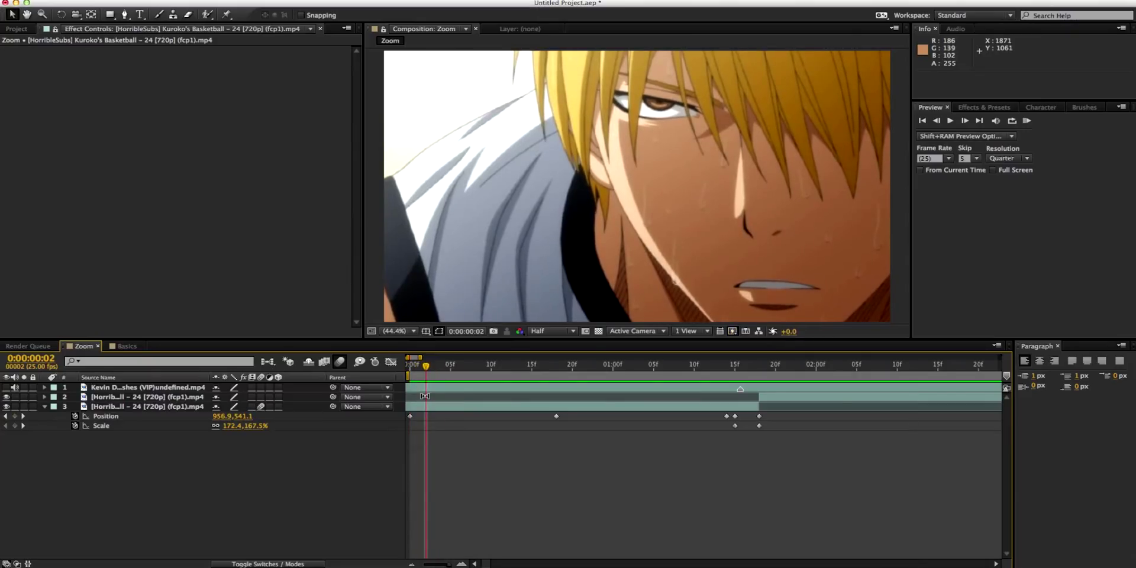